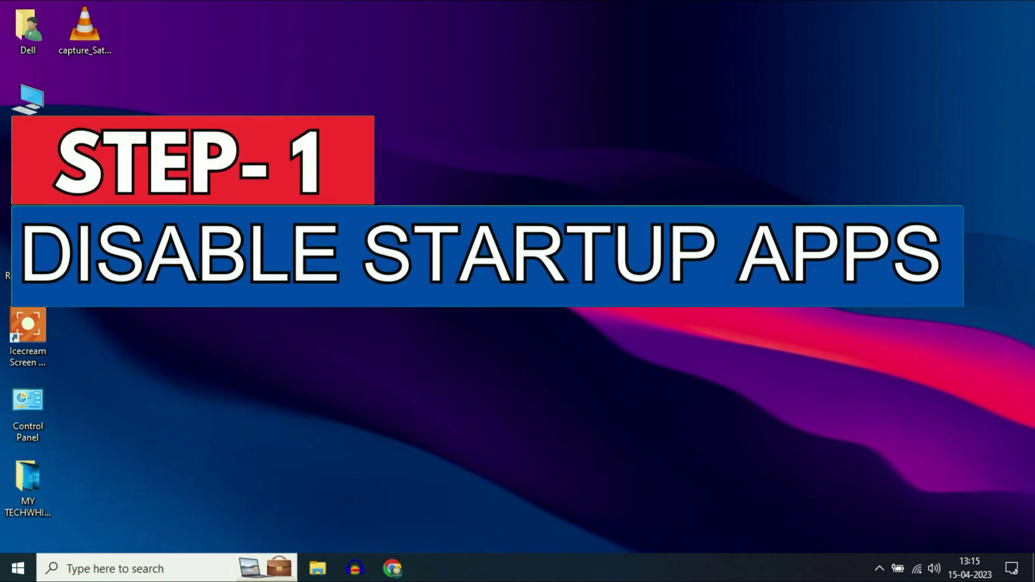
Step: Open Task Manager and show the list of startup apps
{"action": "right_click", "coordinate": [735, 565]}
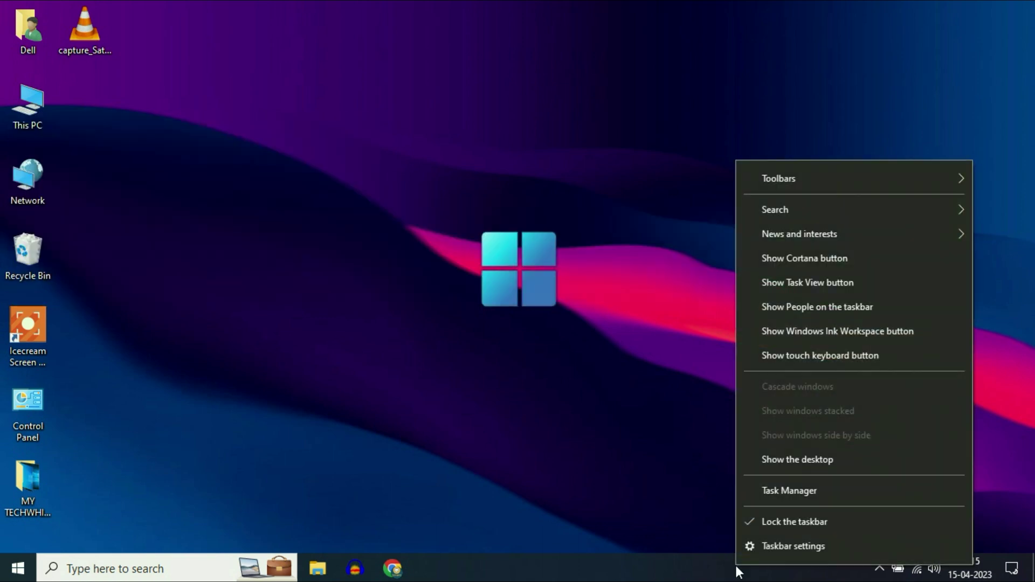
{"action": "left_click", "coordinate": [790, 491]}
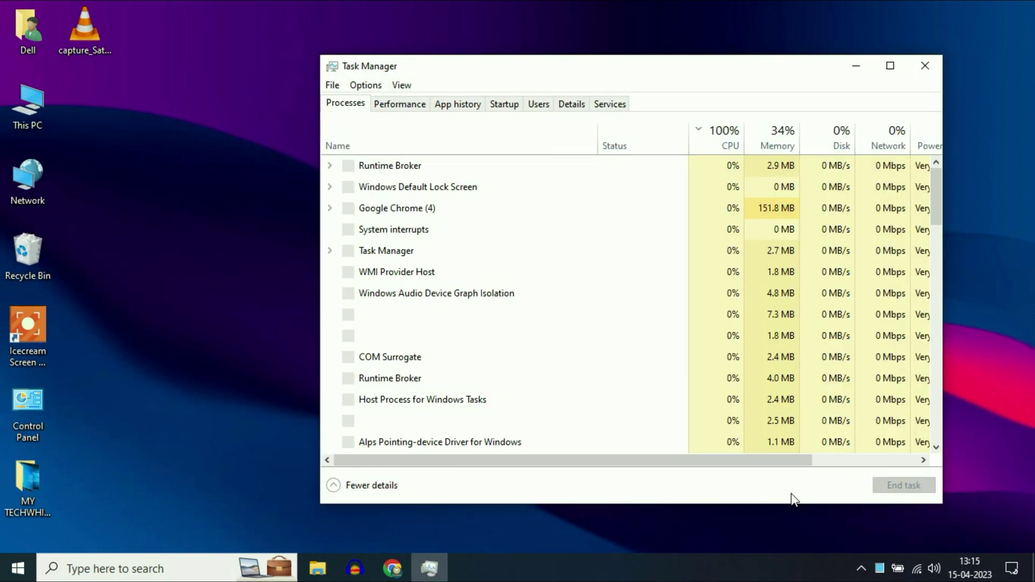
{"action": "left_click", "coordinate": [510, 106]}
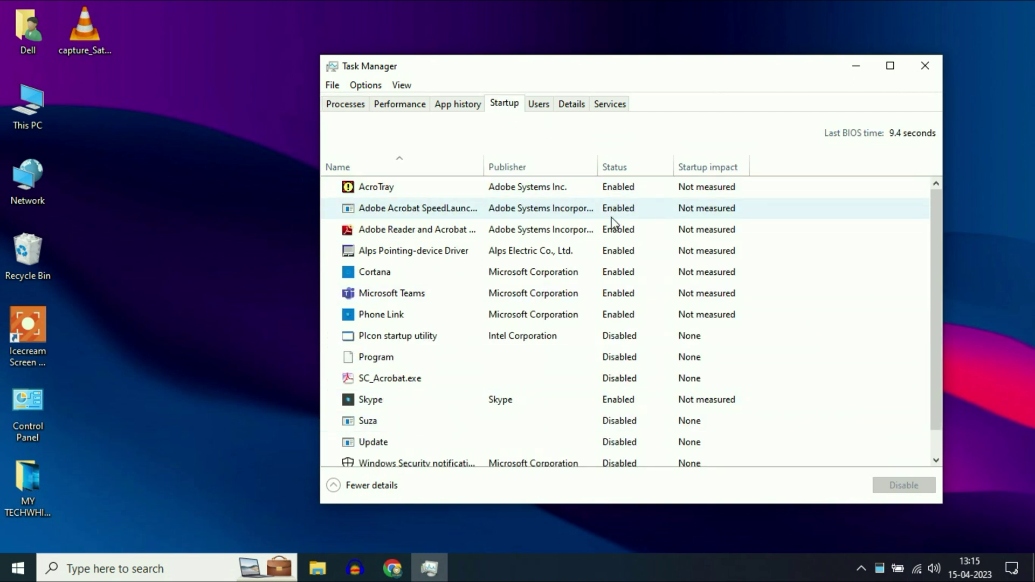
Step: Disable every enabled startup app, including AcroTray, the Adobe launchers, Alps Pointing-device Driver, Cortana, Microsoft Teams, Phone Link and Skype, and close Task Manager
{"action": "right_click", "coordinate": [605, 190]}
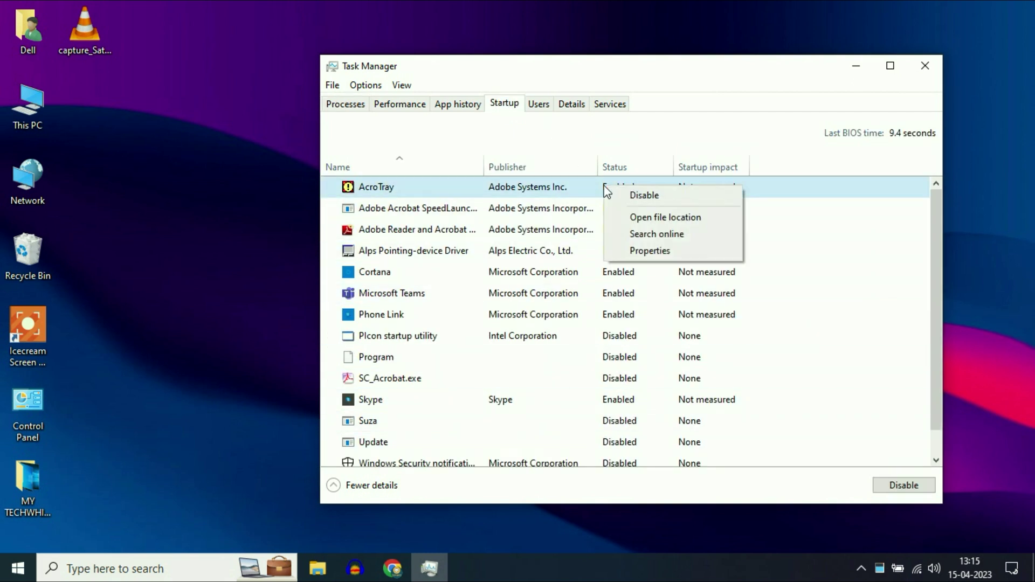
{"action": "left_click", "coordinate": [618, 196]}
{"action": "right_click", "coordinate": [608, 209]}
{"action": "key", "text": "Escape"}
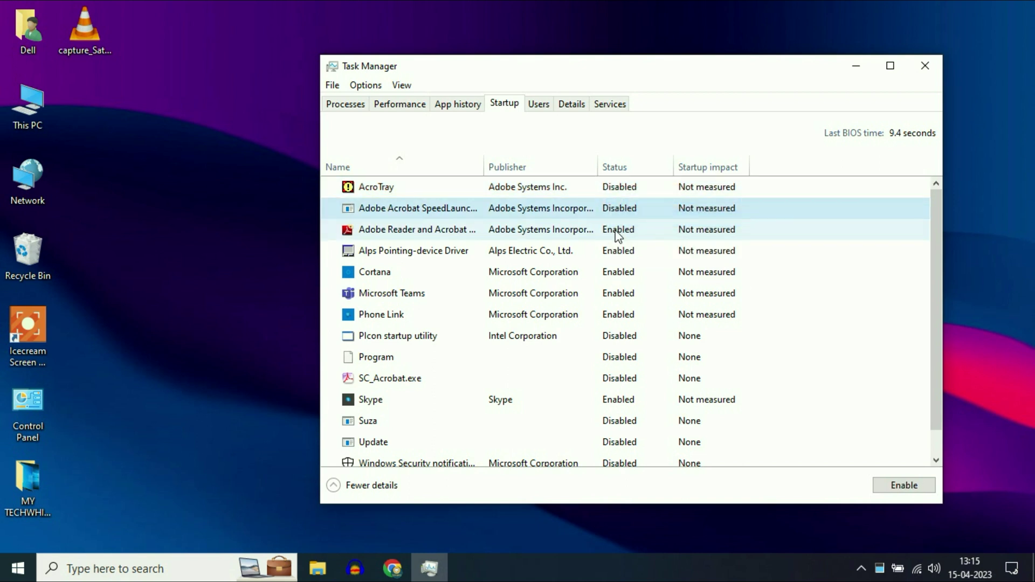
{"action": "right_click", "coordinate": [619, 233]}
{"action": "left_click", "coordinate": [650, 238]}
{"action": "right_click", "coordinate": [620, 252]}
{"action": "left_click", "coordinate": [650, 259]}
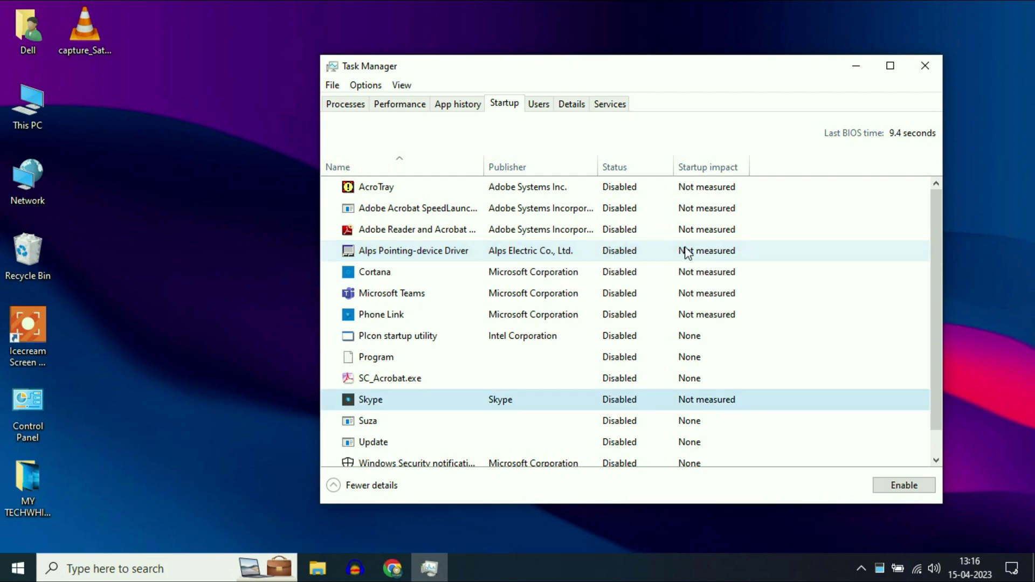
{"action": "left_click", "coordinate": [940, 65]}
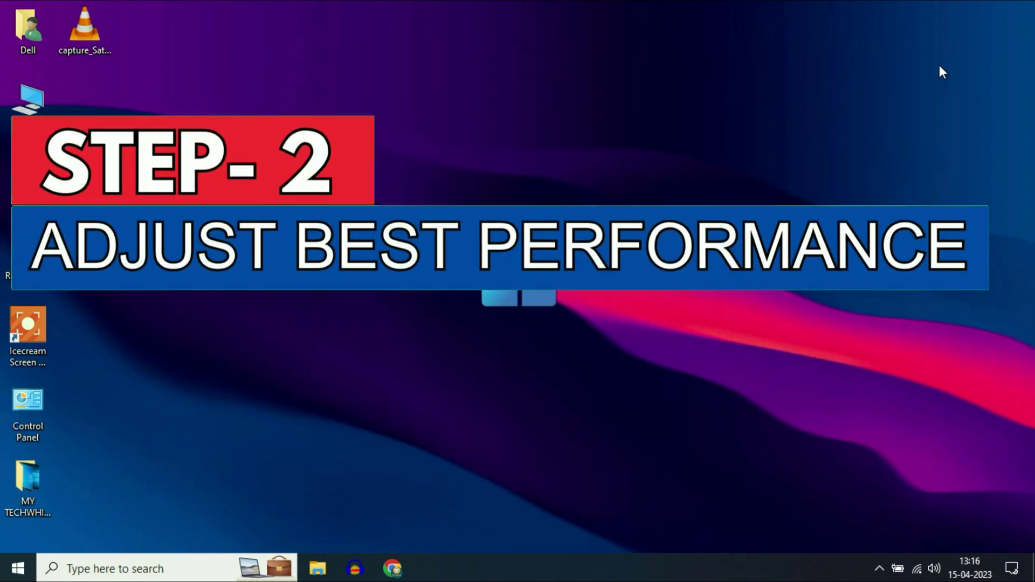
Step: Find the advanced system settings through Windows search and open the Performance Options
{"action": "left_click", "coordinate": [170, 570]}
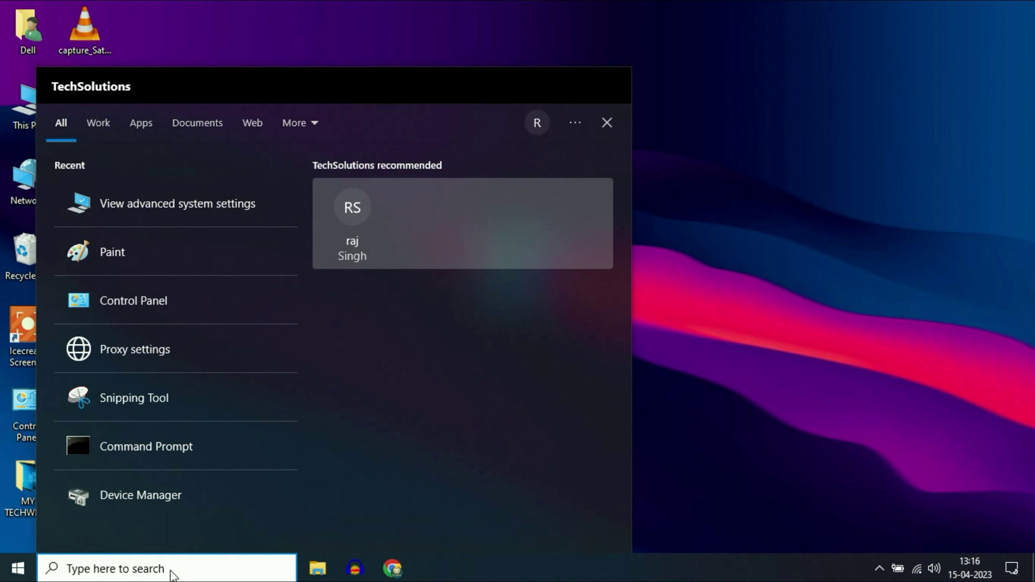
{"action": "type", "text": "view"}
{"action": "left_click", "coordinate": [202, 190]}
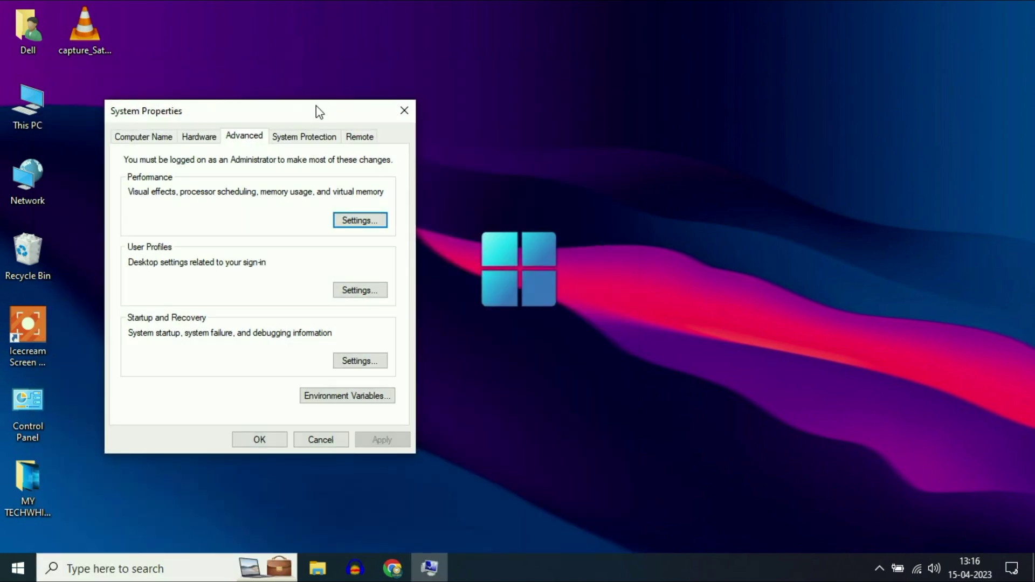
{"action": "left_click_drag", "start_coordinate": [316, 106], "coordinate": [510, 105]}
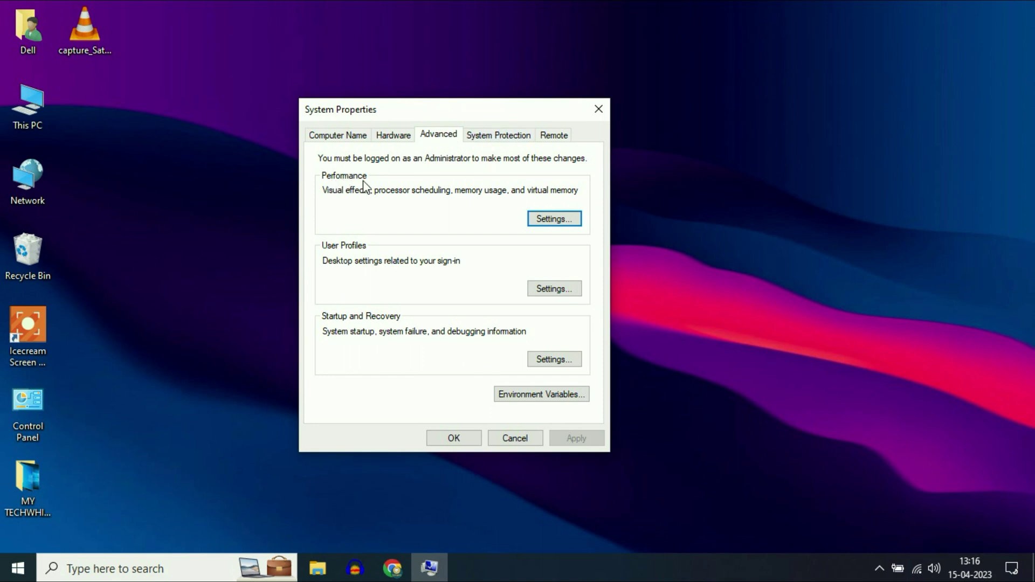
{"action": "left_click", "coordinate": [561, 224]}
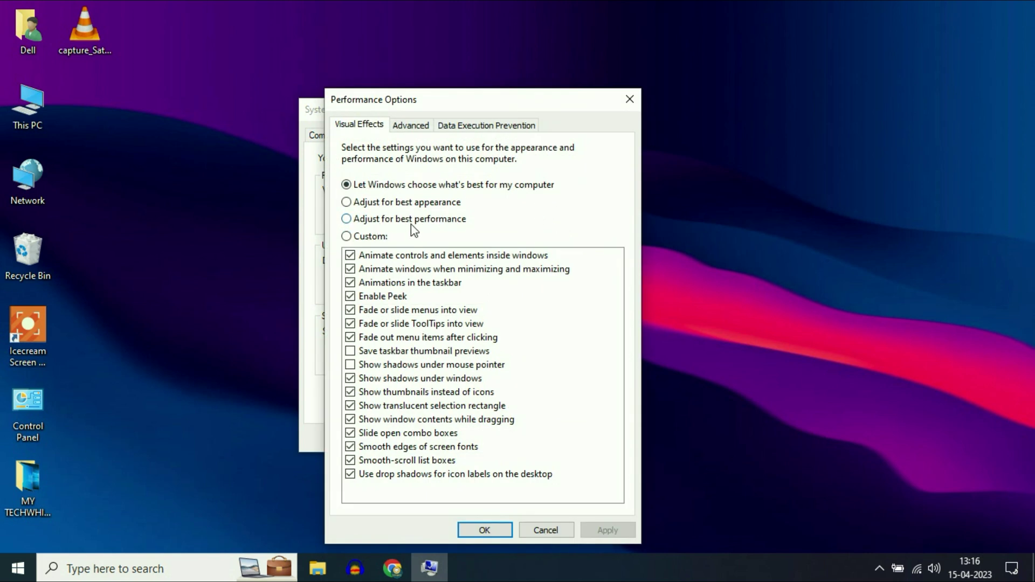
Step: Adjust visual effects for best performance, re-enable taskbar animations, taskbar thumbnail previews, thumbnails instead of icons, window contents while dragging and smooth screen fonts, and apply
{"action": "left_click", "coordinate": [353, 221]}
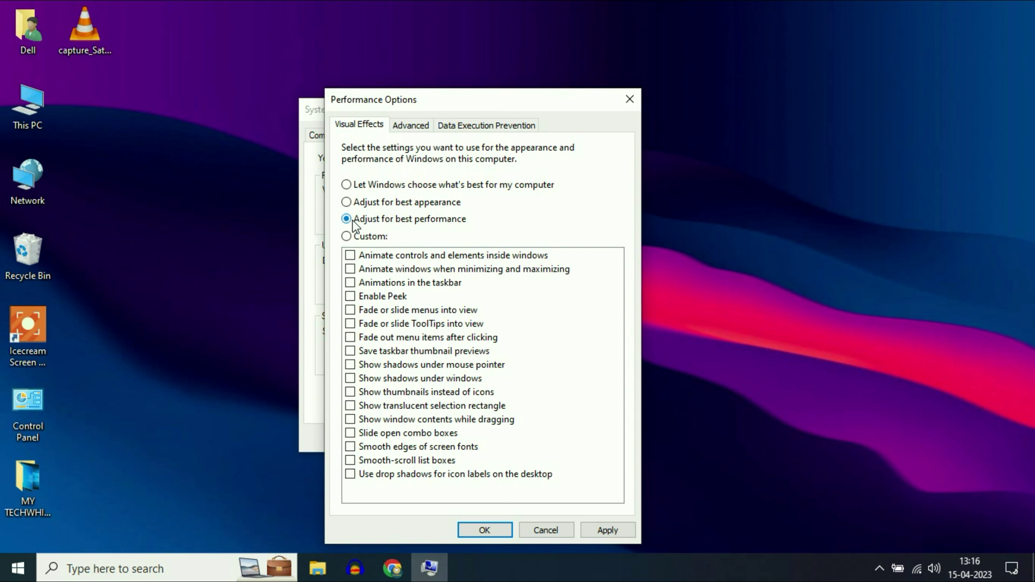
{"action": "left_click", "coordinate": [350, 283]}
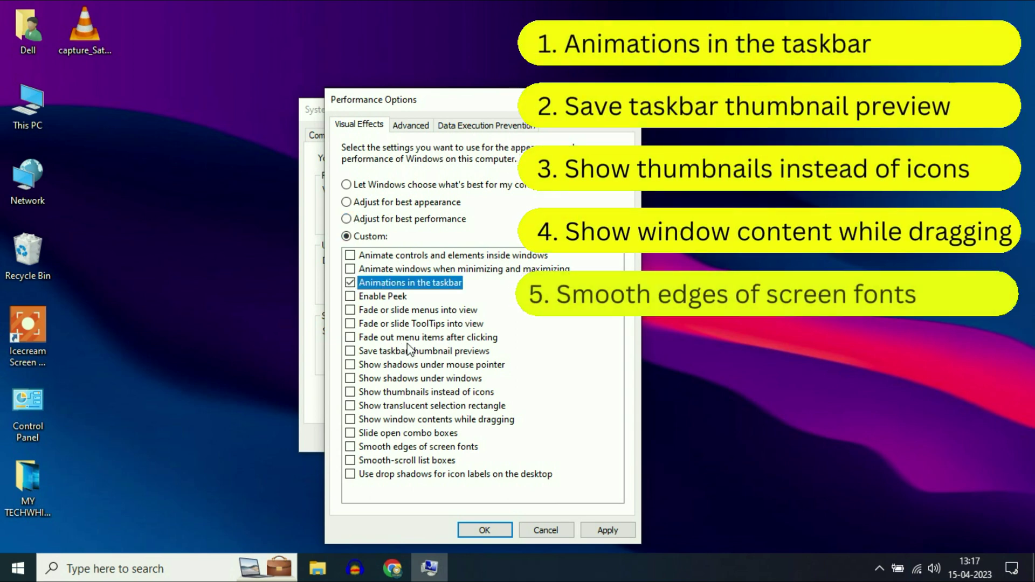
{"action": "left_click", "coordinate": [351, 351]}
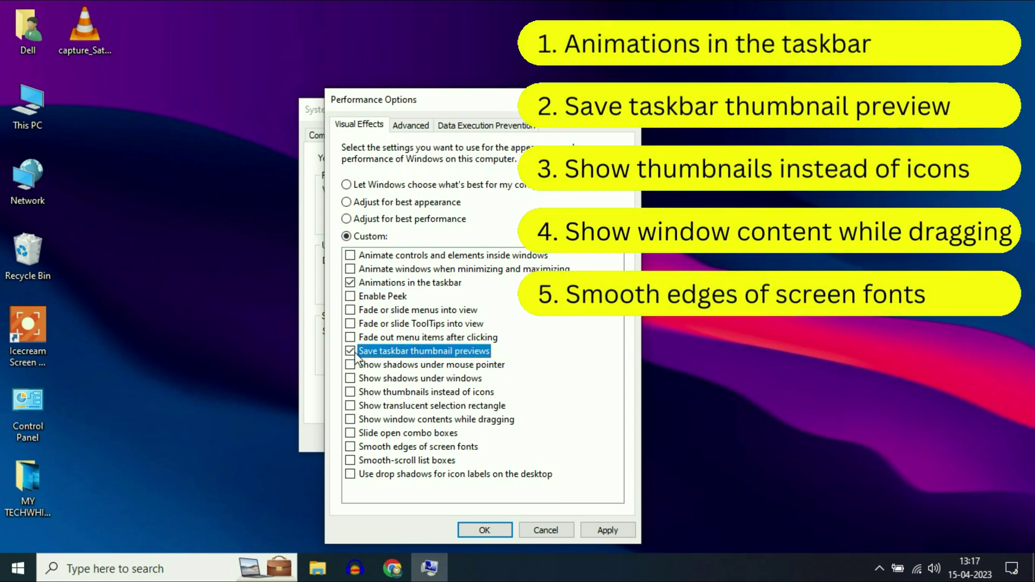
{"action": "left_click", "coordinate": [372, 392]}
{"action": "left_click", "coordinate": [367, 419]}
{"action": "left_click", "coordinate": [366, 446]}
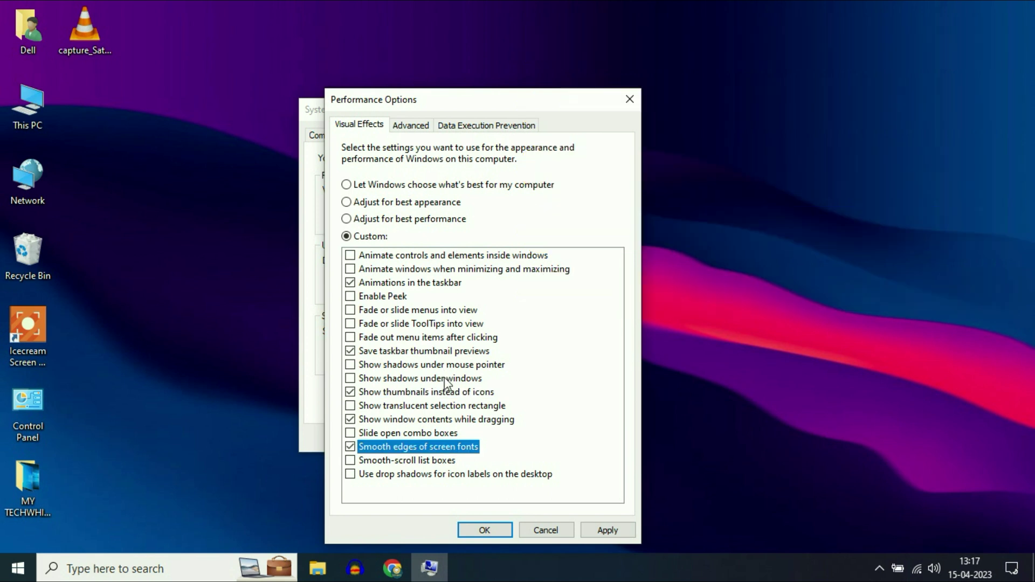
{"action": "left_click", "coordinate": [608, 530]}
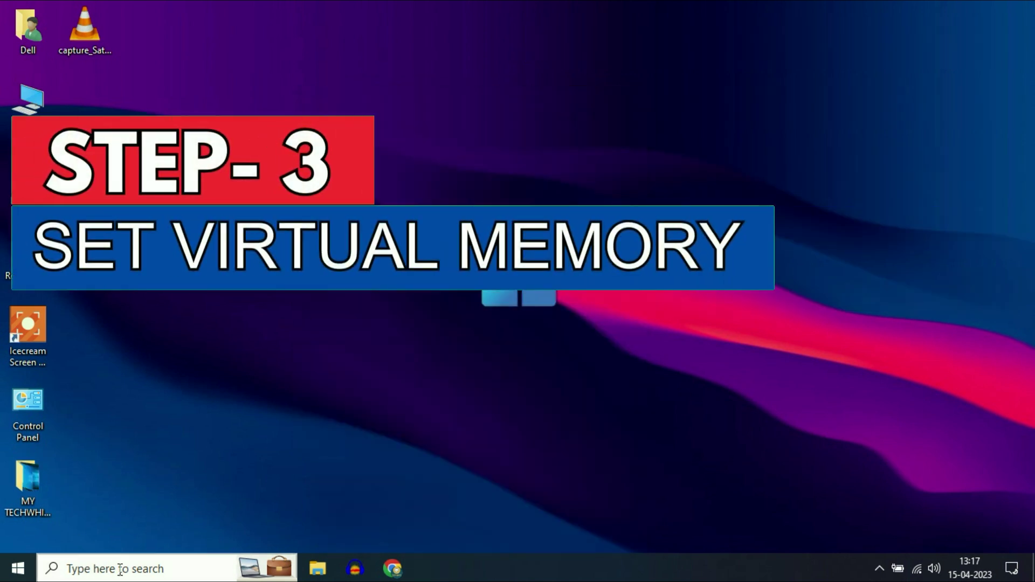
Step: In the Virtual Memory settings, turn off automatic paging file management for all drives and choose a custom size for drive C:
{"action": "left_click", "coordinate": [119, 570]}
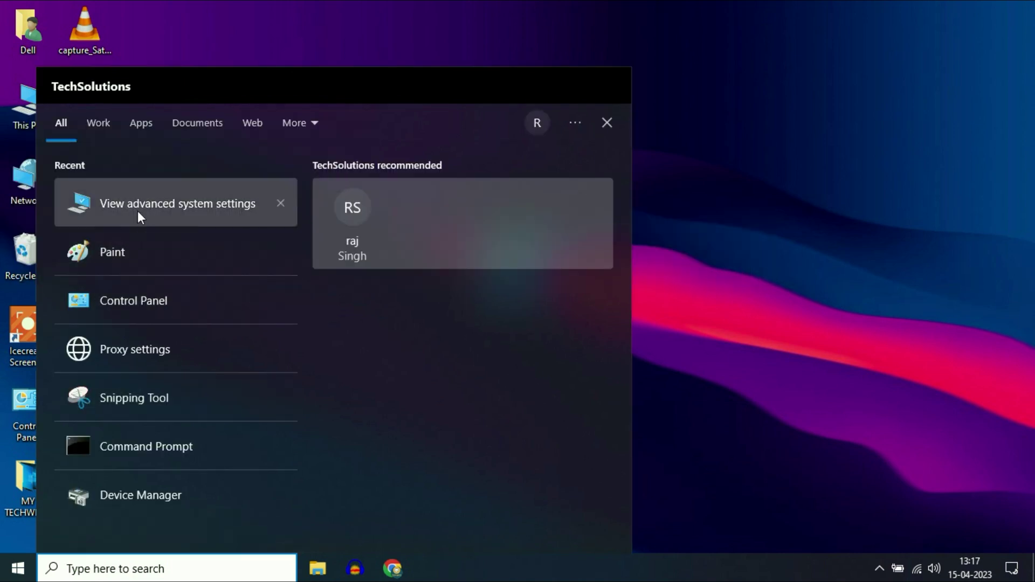
{"action": "left_click", "coordinate": [171, 205]}
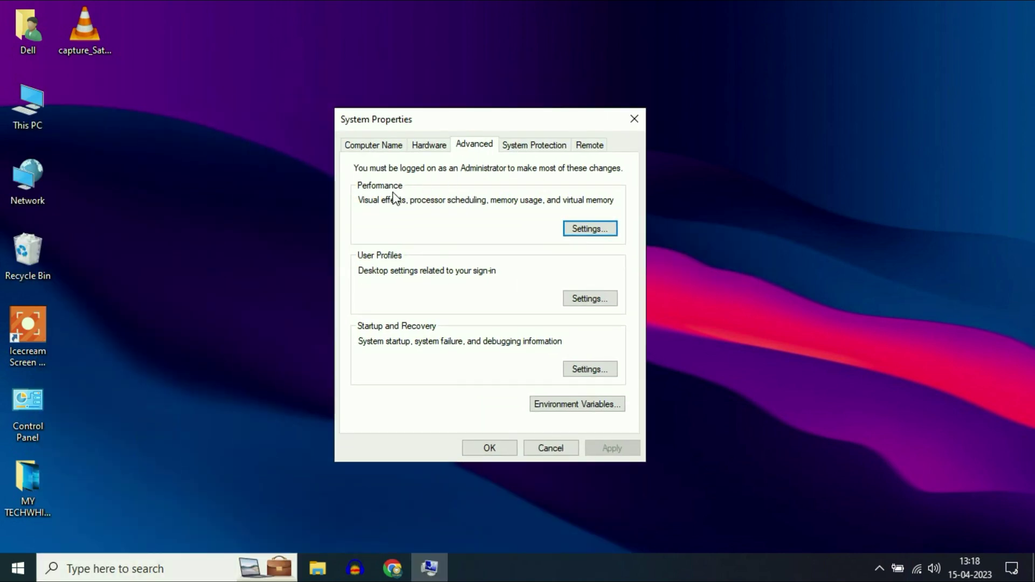
{"action": "left_click", "coordinate": [596, 230]}
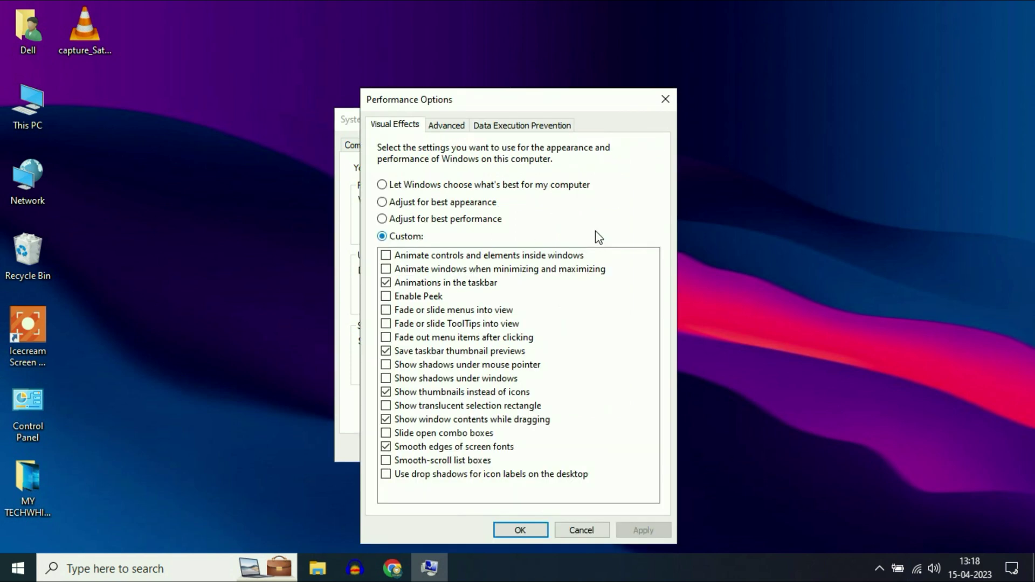
{"action": "left_click", "coordinate": [457, 128]}
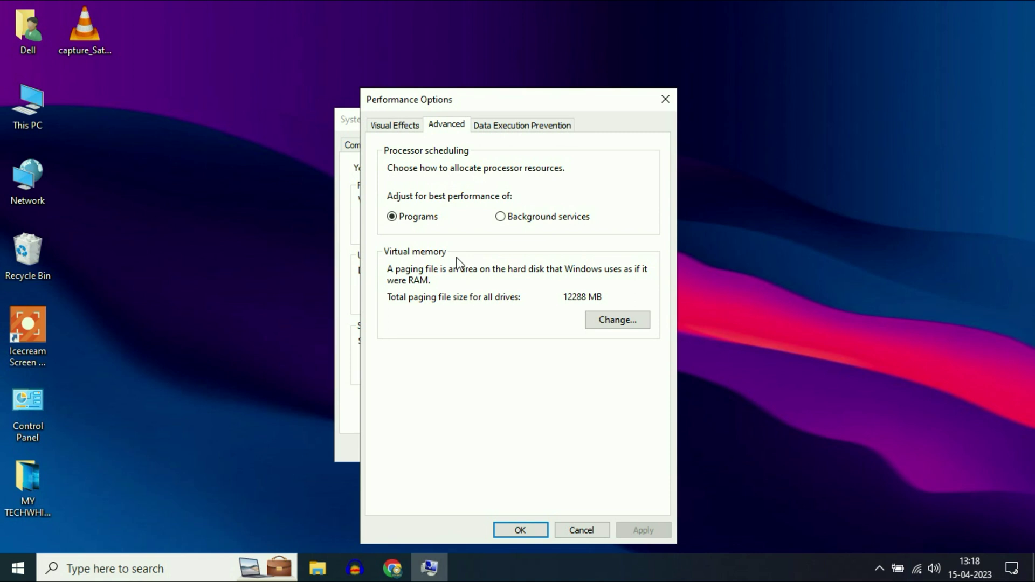
{"action": "left_click", "coordinate": [617, 321]}
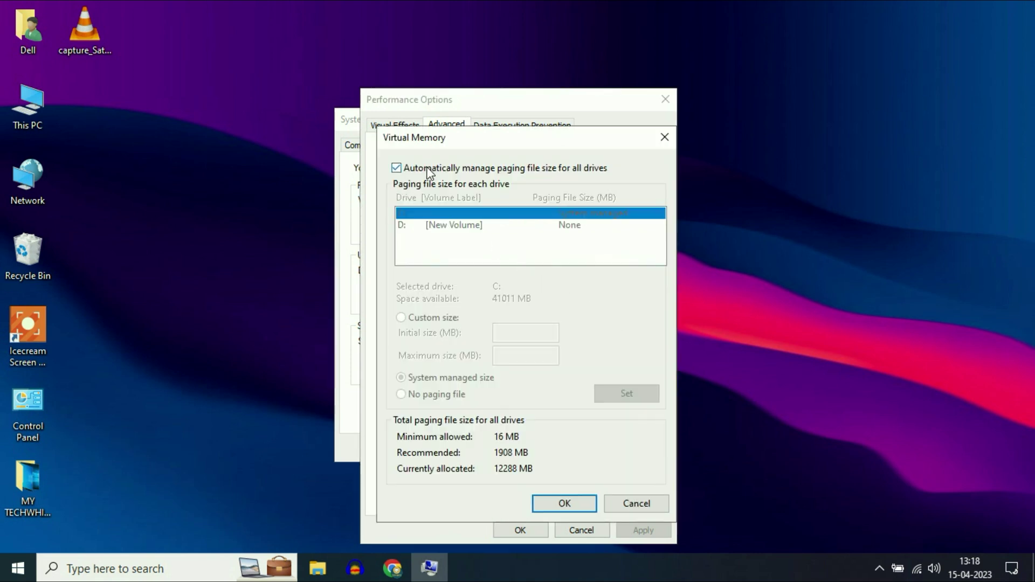
{"action": "left_click", "coordinate": [396, 168]}
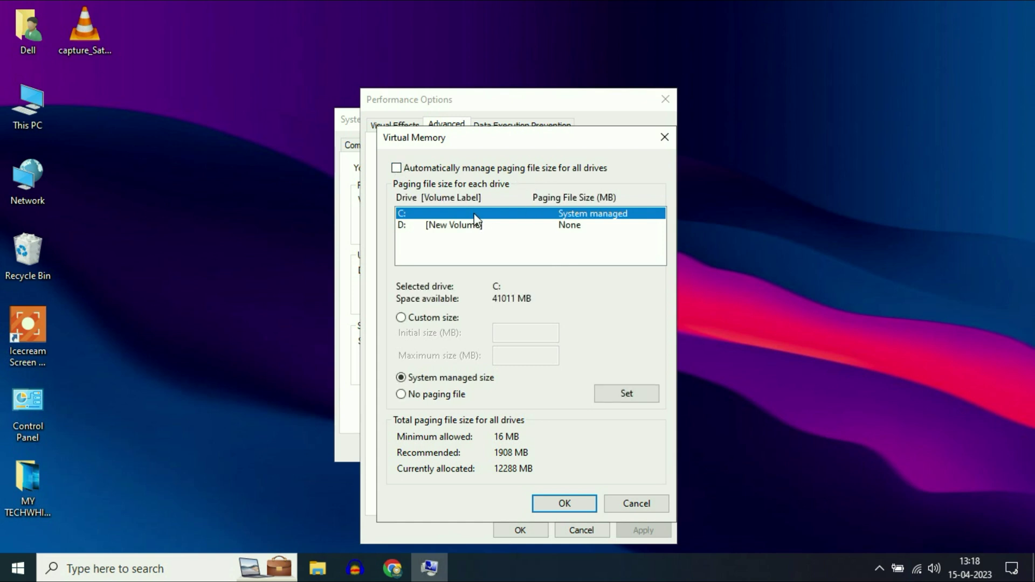
{"action": "left_click", "coordinate": [402, 317]}
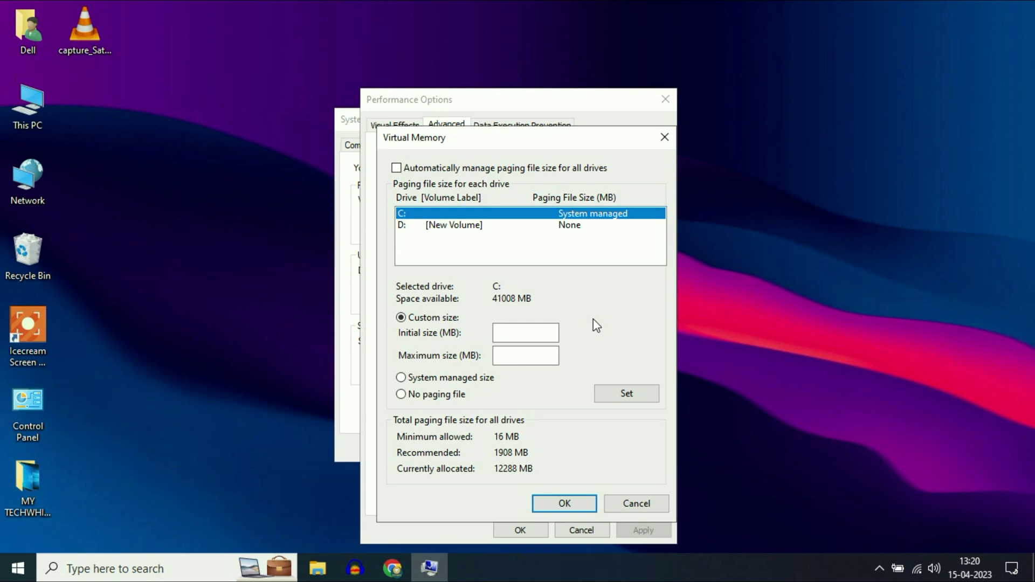
Step: Open the properties of This PC from File Explorer to check the installed RAM, and return to the Virtual Memory settings
{"action": "left_click", "coordinate": [323, 569]}
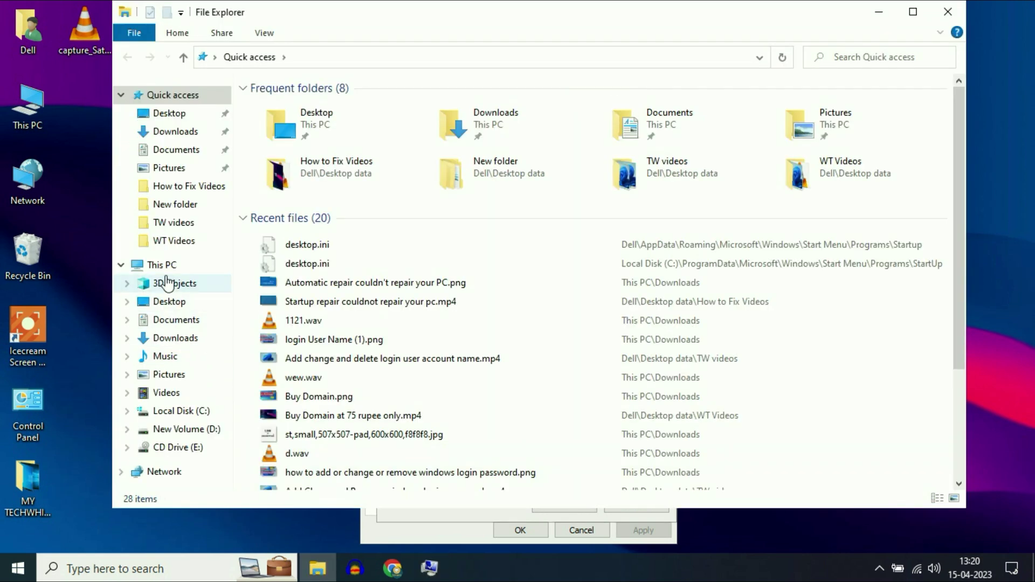
{"action": "left_click", "coordinate": [157, 264]}
{"action": "left_click", "coordinate": [481, 340]}
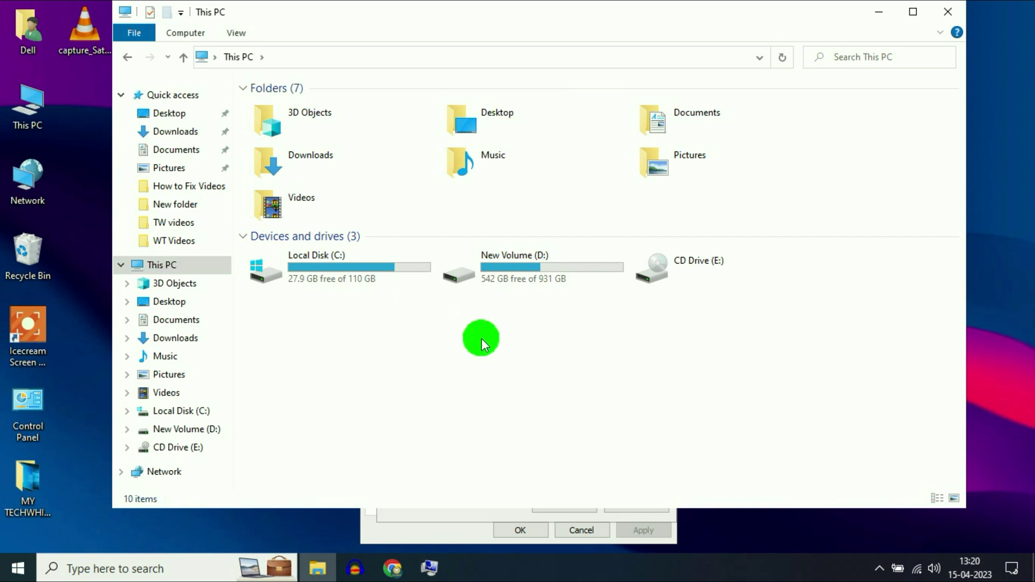
{"action": "right_click", "coordinate": [481, 341]}
{"action": "left_click", "coordinate": [551, 497]}
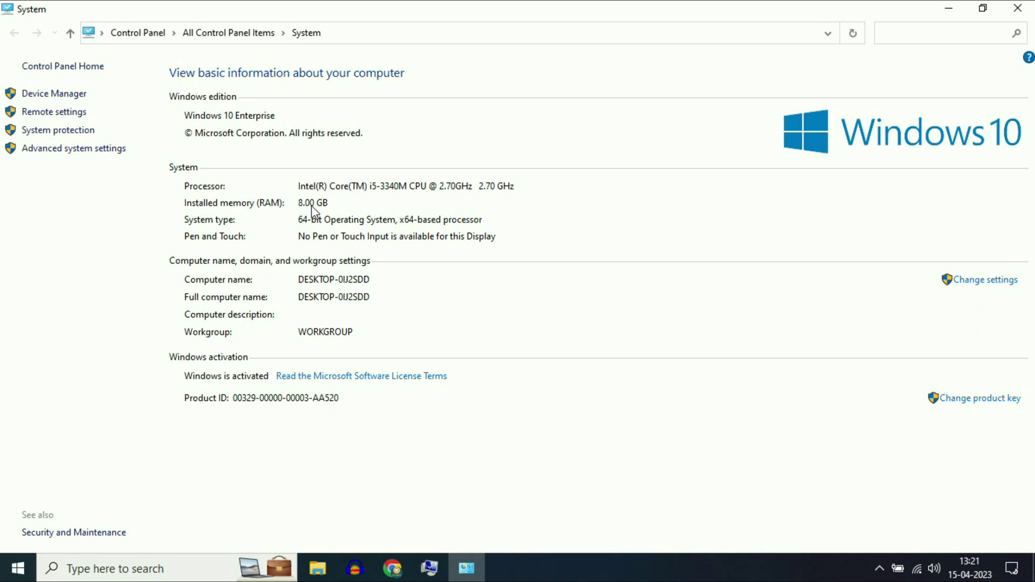
{"action": "left_click", "coordinate": [947, 13]}
{"action": "left_click", "coordinate": [878, 14]}
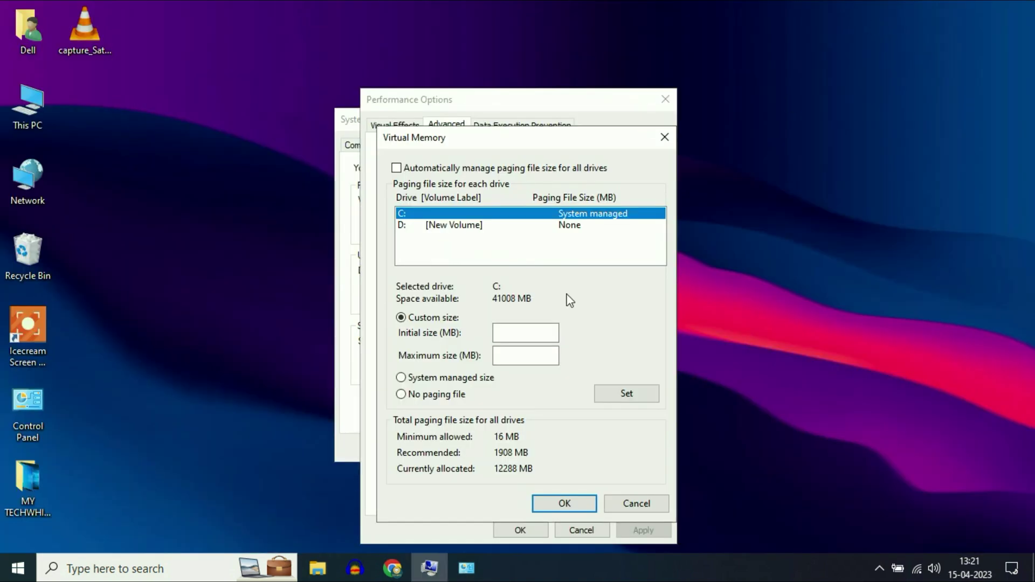
Step: Switch to Calculator and convert 8 GB of RAM to megabytes by multiplying 1024 by 8
{"action": "left_click", "coordinate": [125, 569]}
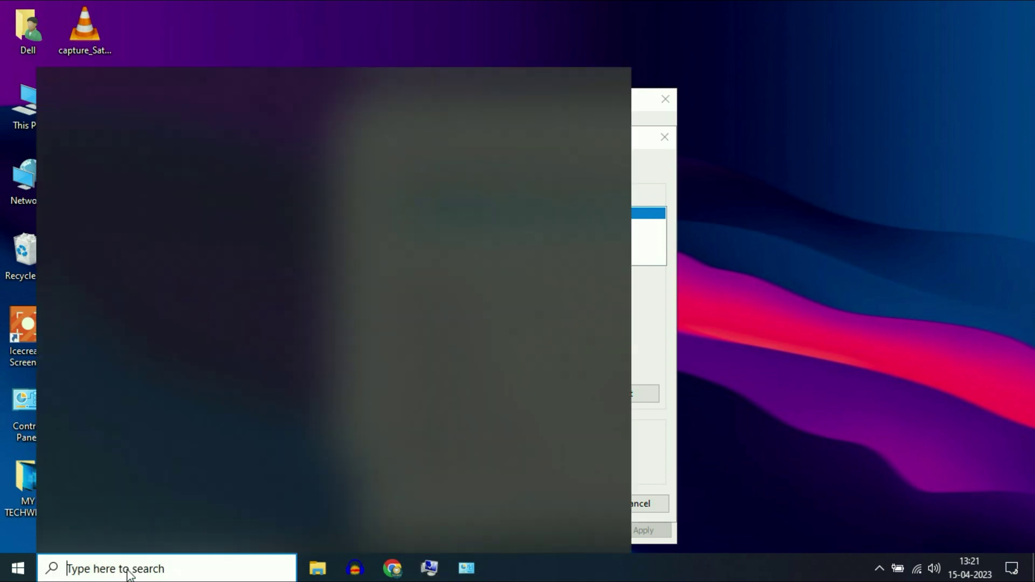
{"action": "type", "text": "calc"}
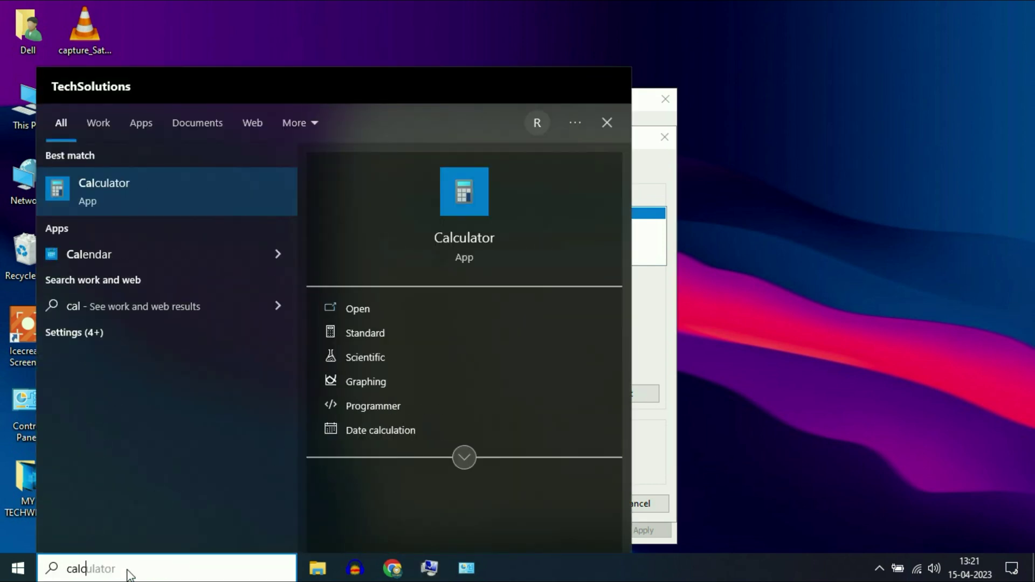
{"action": "left_click", "coordinate": [90, 200]}
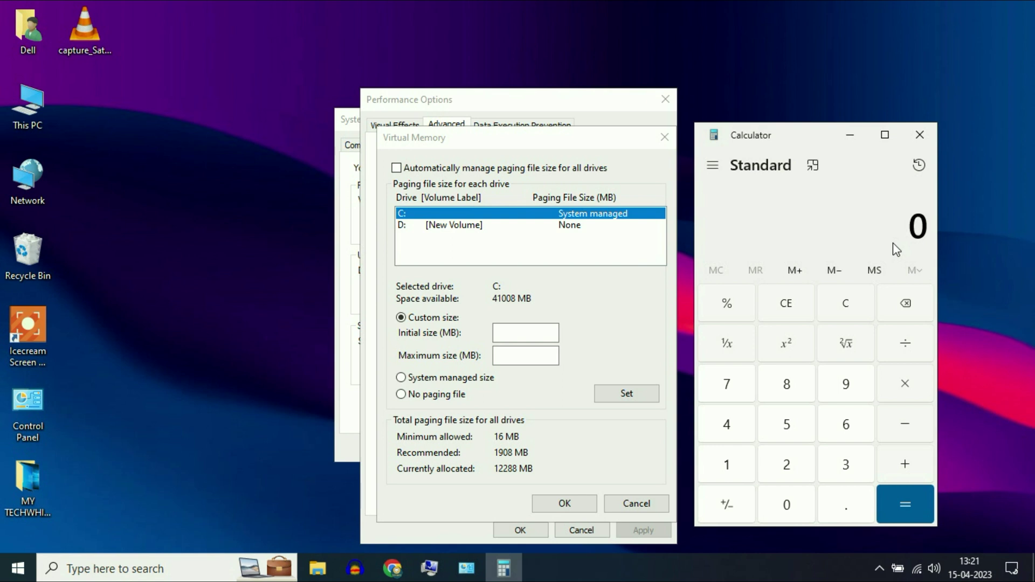
{"action": "left_click", "coordinate": [728, 462]}
{"action": "left_click", "coordinate": [785, 499]}
{"action": "left_click", "coordinate": [781, 461]}
{"action": "left_click", "coordinate": [725, 423]}
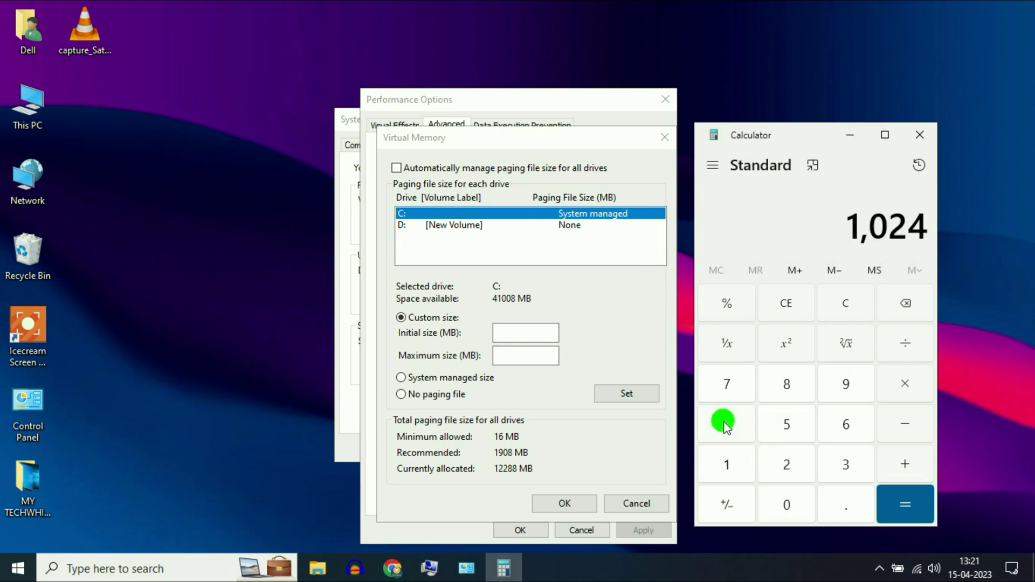
{"action": "left_click", "coordinate": [912, 382]}
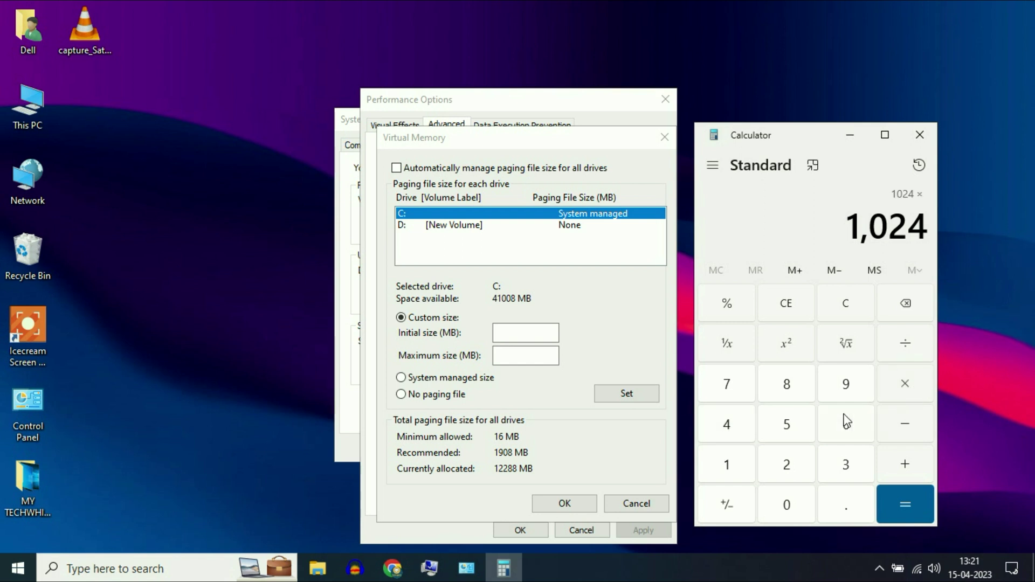
{"action": "left_click", "coordinate": [788, 386]}
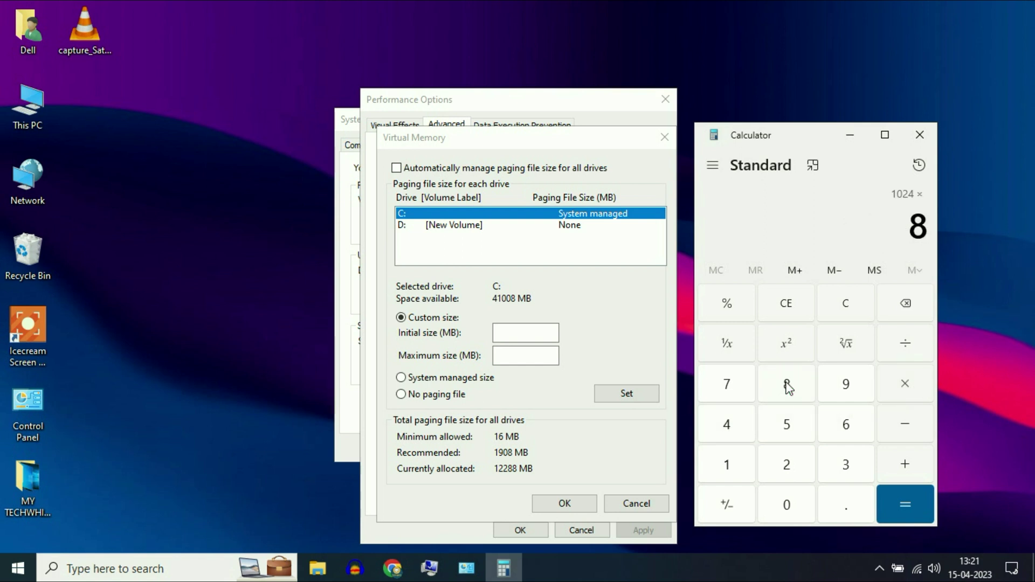
{"action": "left_click", "coordinate": [910, 511]}
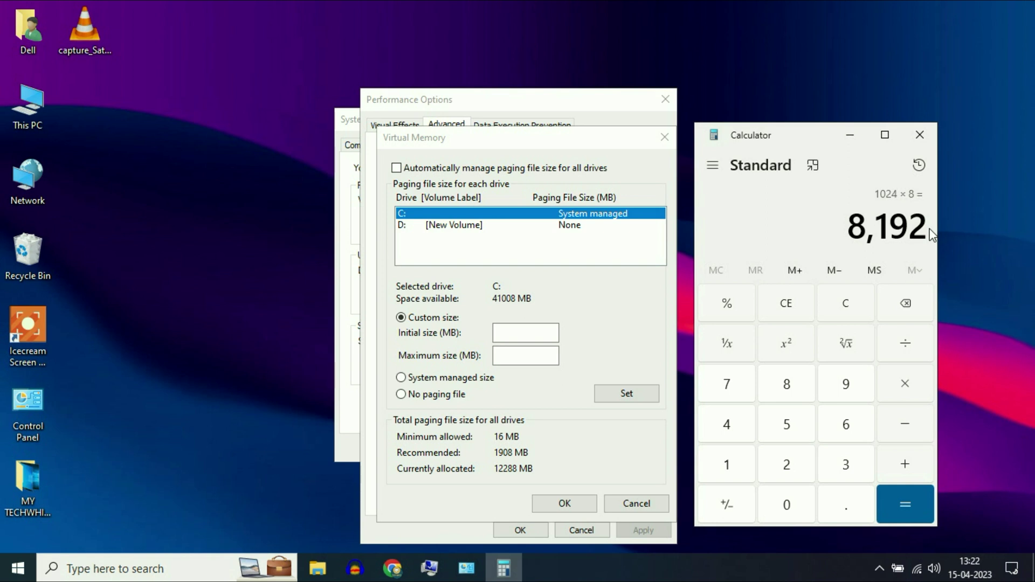
Step: Multiply the RAM size in megabytes by 1.5 to calculate the initial paging file size
{"action": "left_click", "coordinate": [905, 382]}
{"action": "left_click", "coordinate": [720, 465]}
{"action": "left_click", "coordinate": [848, 509]}
{"action": "left_click", "coordinate": [788, 427]}
{"action": "left_click", "coordinate": [913, 506]}
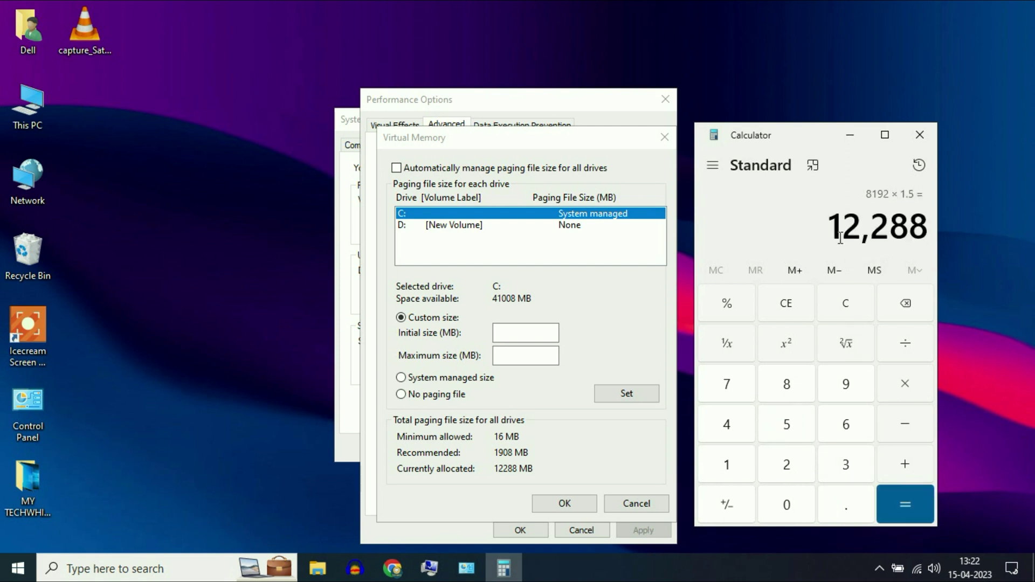
Step: Copy the calculated result into the initial paging file size for drive C: and remove the comma so it reads 12288
{"action": "left_click_drag", "start_coordinate": [837, 229], "coordinate": [928, 230]}
{"action": "right_click", "coordinate": [897, 223]}
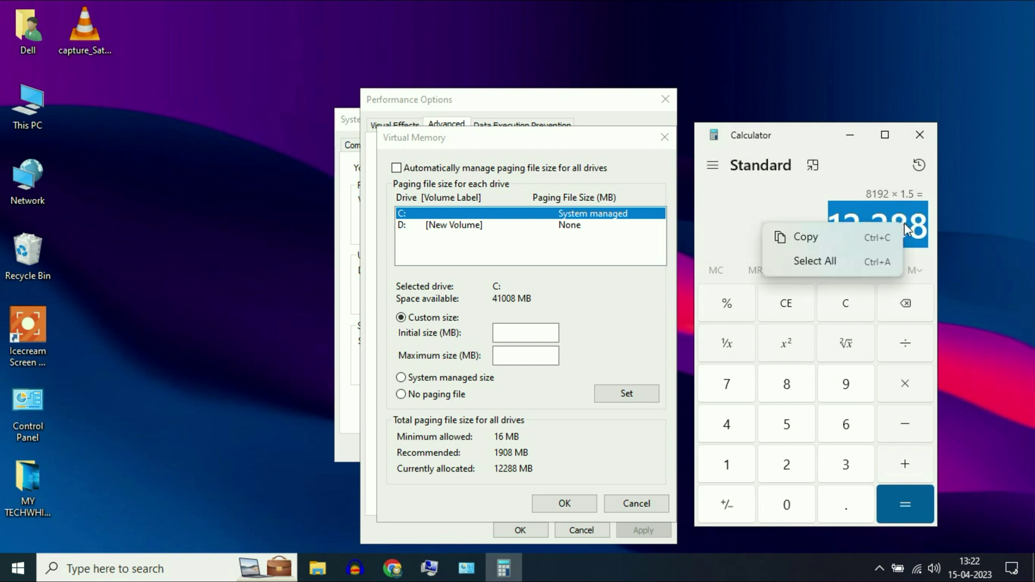
{"action": "left_click", "coordinate": [865, 235]}
{"action": "left_click", "coordinate": [515, 333]}
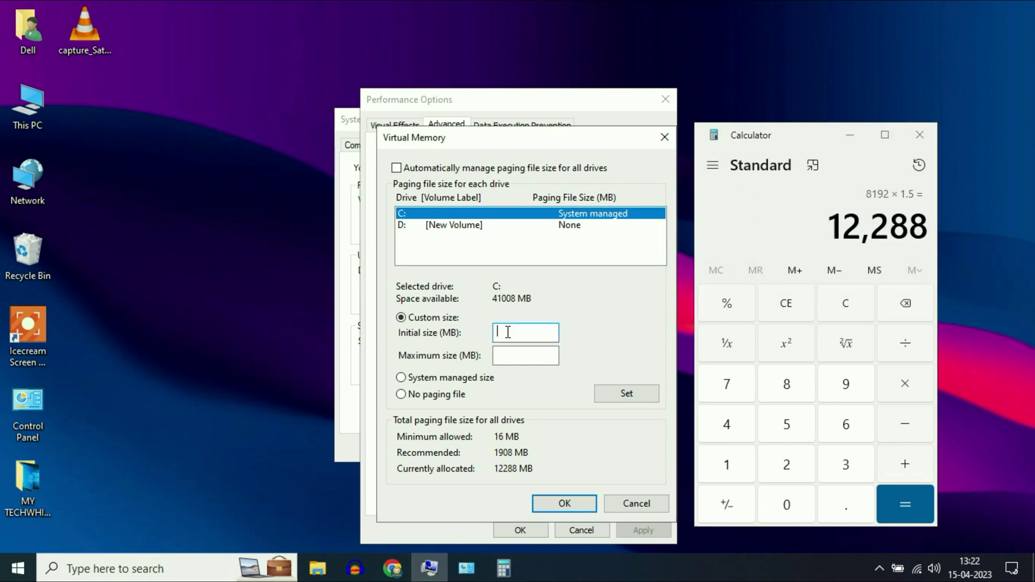
{"action": "right_click", "coordinate": [507, 333]}
{"action": "left_click", "coordinate": [542, 395]}
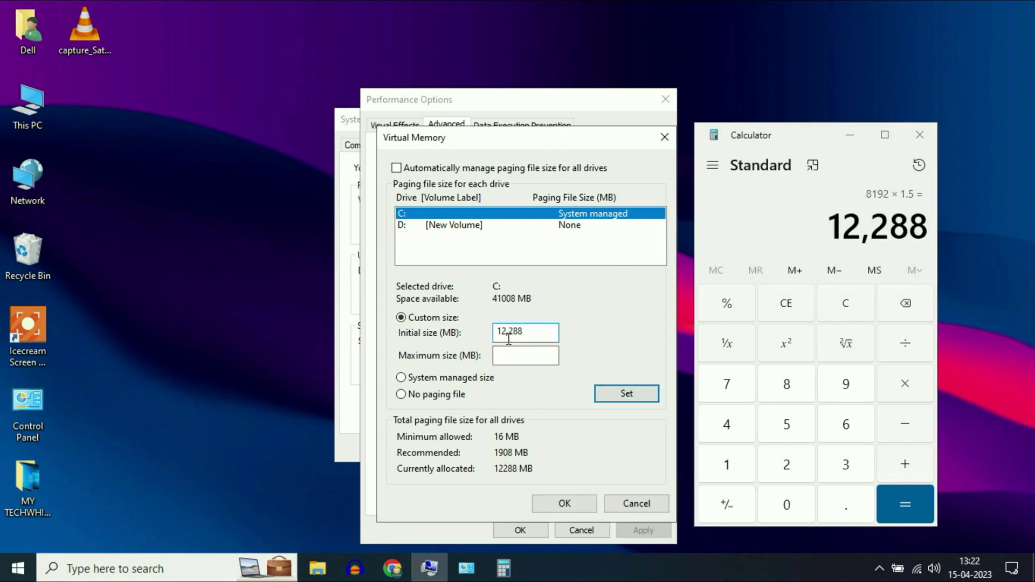
{"action": "key", "text": "Delete"}
Step: Calculate the maximum paging file size in Calculator by multiplying 1024 by 8 and the result by 3
{"action": "left_click", "coordinate": [534, 357]}
{"action": "left_click", "coordinate": [857, 306]}
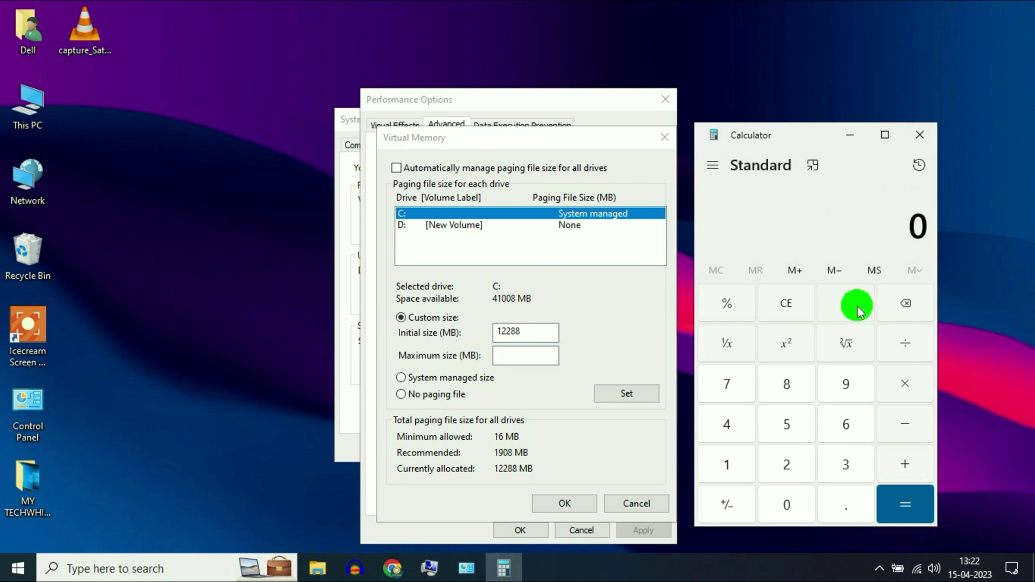
{"action": "left_click", "coordinate": [728, 463]}
{"action": "left_click", "coordinate": [786, 505]}
{"action": "left_click", "coordinate": [771, 456]}
{"action": "left_click", "coordinate": [730, 426]}
{"action": "left_click", "coordinate": [905, 386]}
{"action": "left_click", "coordinate": [782, 385]}
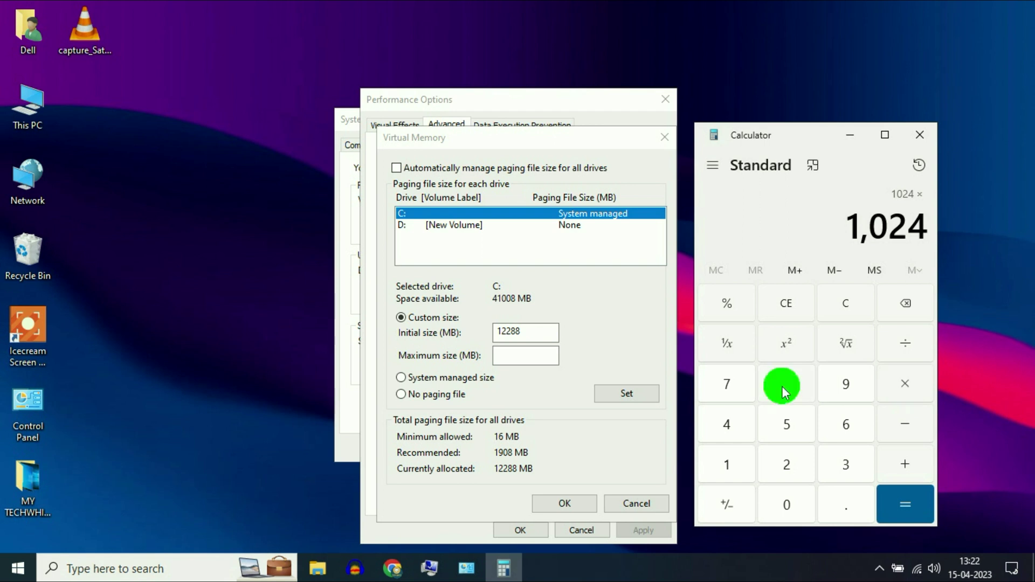
{"action": "left_click", "coordinate": [914, 503]}
{"action": "left_click", "coordinate": [907, 385]}
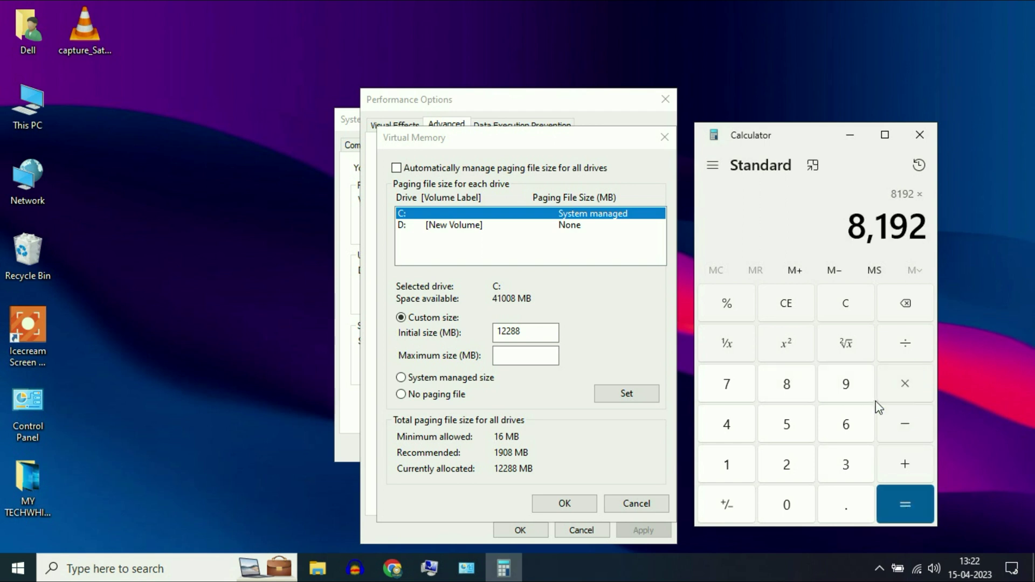
{"action": "left_click", "coordinate": [848, 469]}
{"action": "left_click", "coordinate": [890, 496]}
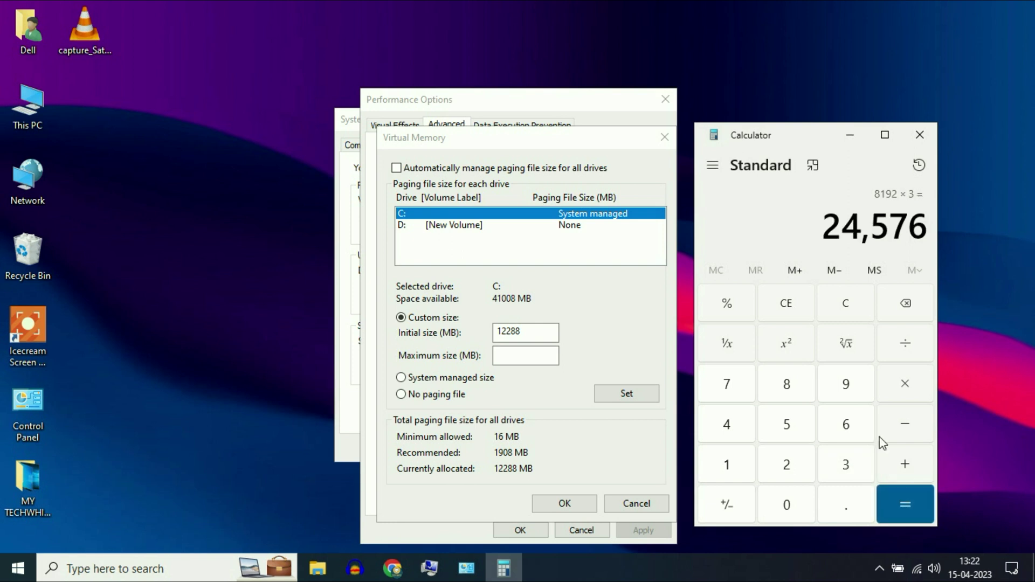
Step: Copy the calculated result into the maximum size as 24576 without the comma, and set the custom size for drive C:
{"action": "left_click_drag", "start_coordinate": [826, 229], "coordinate": [931, 239]}
{"action": "right_click", "coordinate": [890, 225]}
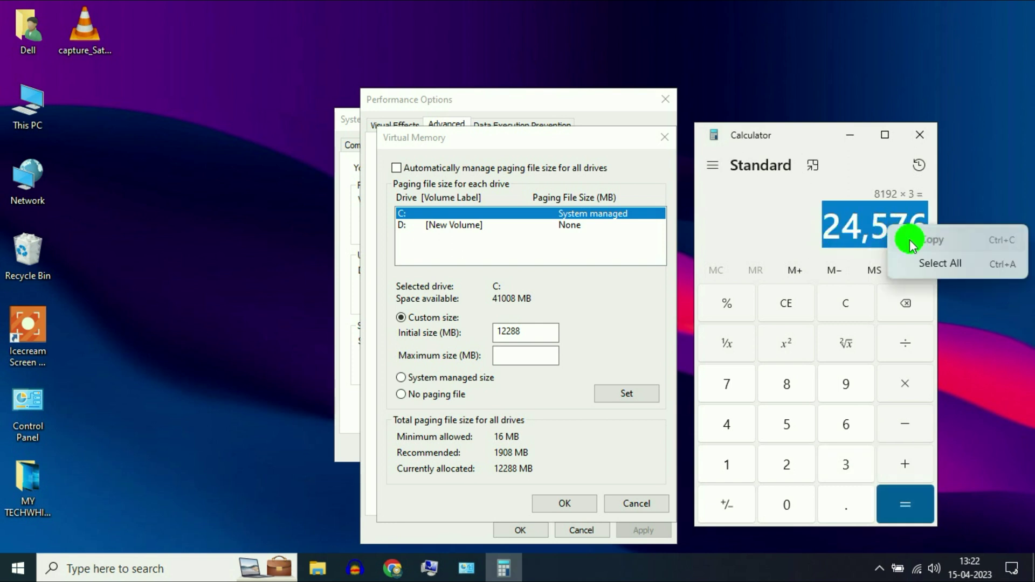
{"action": "left_click", "coordinate": [909, 239]}
{"action": "left_click", "coordinate": [499, 353]}
{"action": "right_click", "coordinate": [499, 353]}
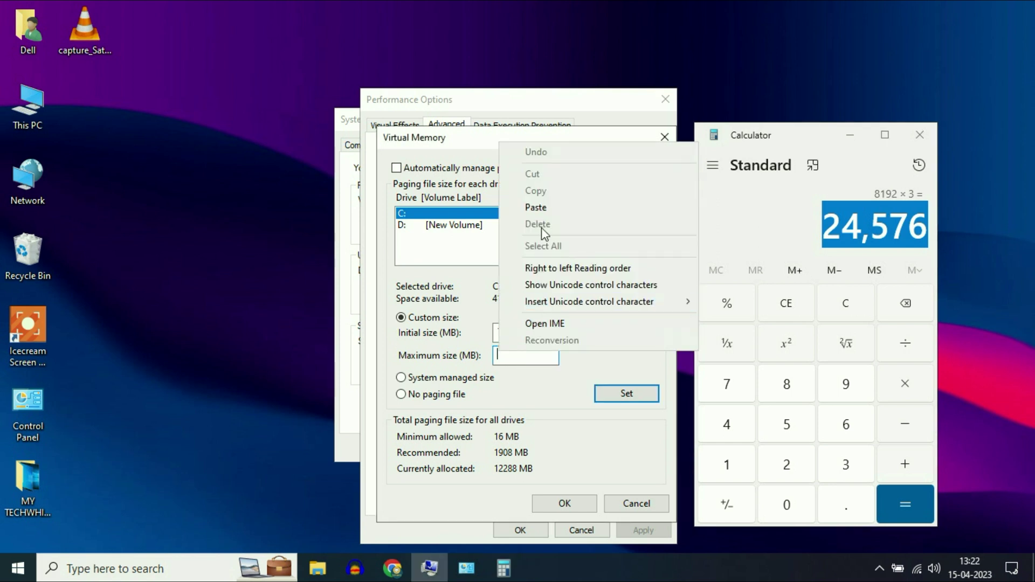
{"action": "left_click", "coordinate": [544, 208]}
{"action": "left_click", "coordinate": [509, 356]}
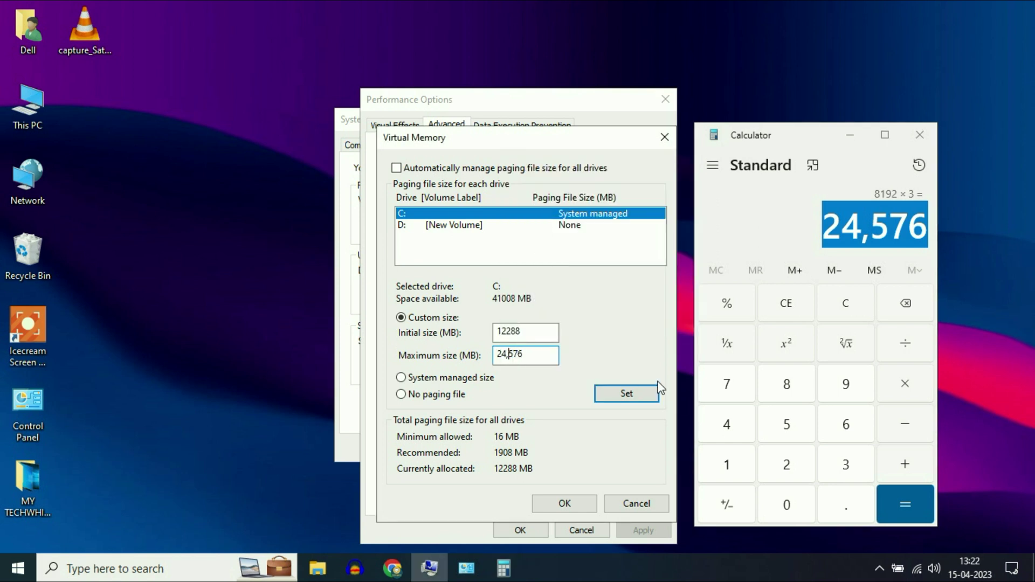
{"action": "key", "text": "BackSpace"}
{"action": "left_click", "coordinate": [634, 392]}
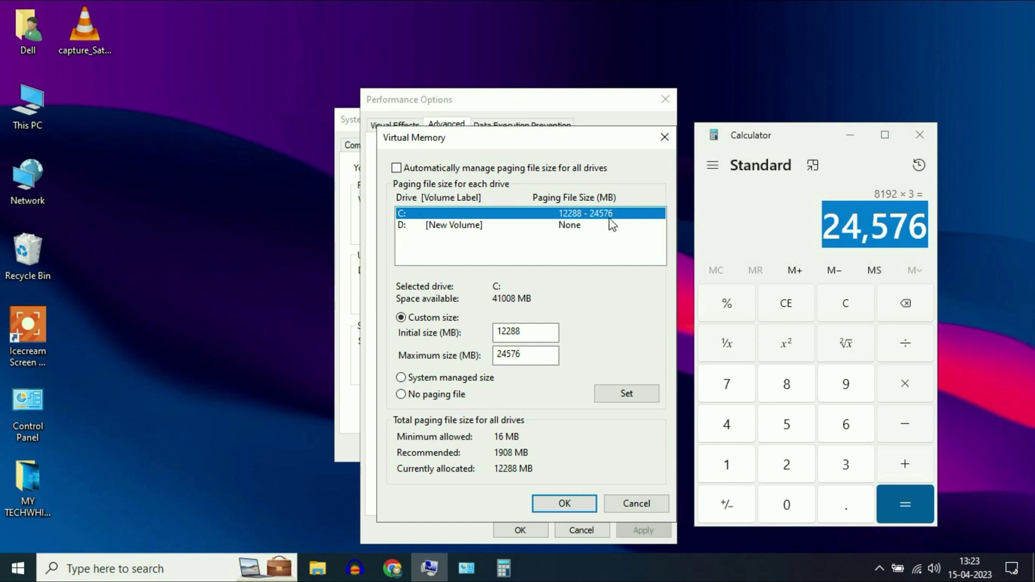
Step: Confirm the Virtual Memory, Performance Options and System Properties dialogs, and close Calculator
{"action": "left_click", "coordinate": [579, 499]}
{"action": "left_click", "coordinate": [524, 530]}
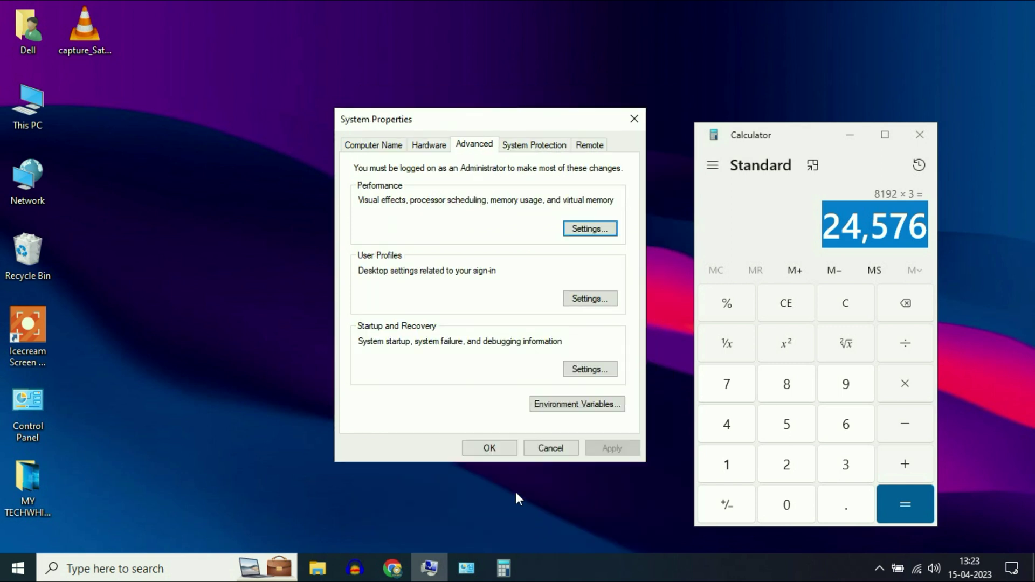
{"action": "left_click", "coordinate": [497, 453]}
{"action": "left_click", "coordinate": [922, 135]}
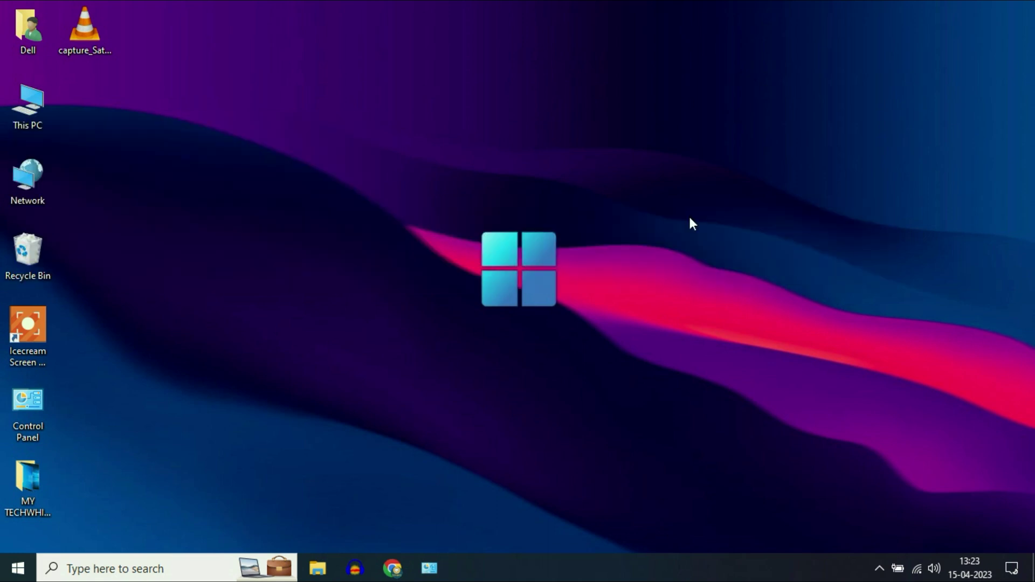
Step: Find the Run app through Windows search and use it to open the %temp% folder
{"action": "left_click", "coordinate": [164, 568]}
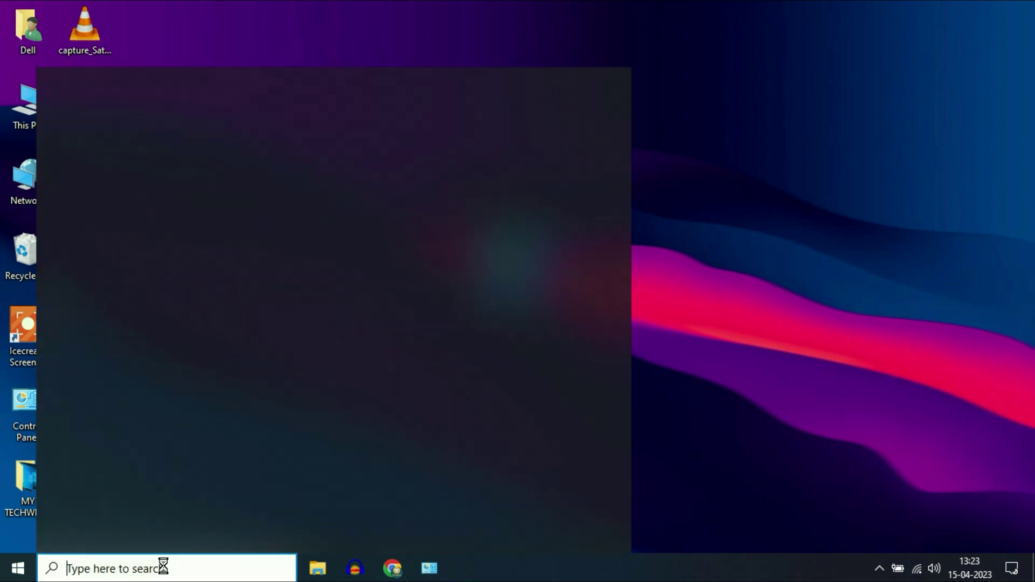
{"action": "type", "text": "run"}
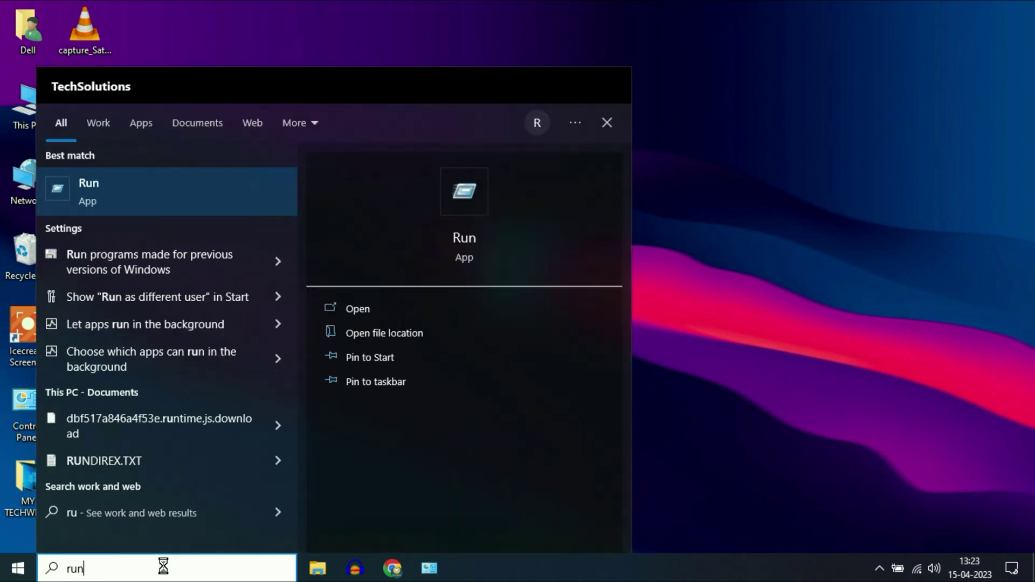
{"action": "left_click", "coordinate": [92, 194]}
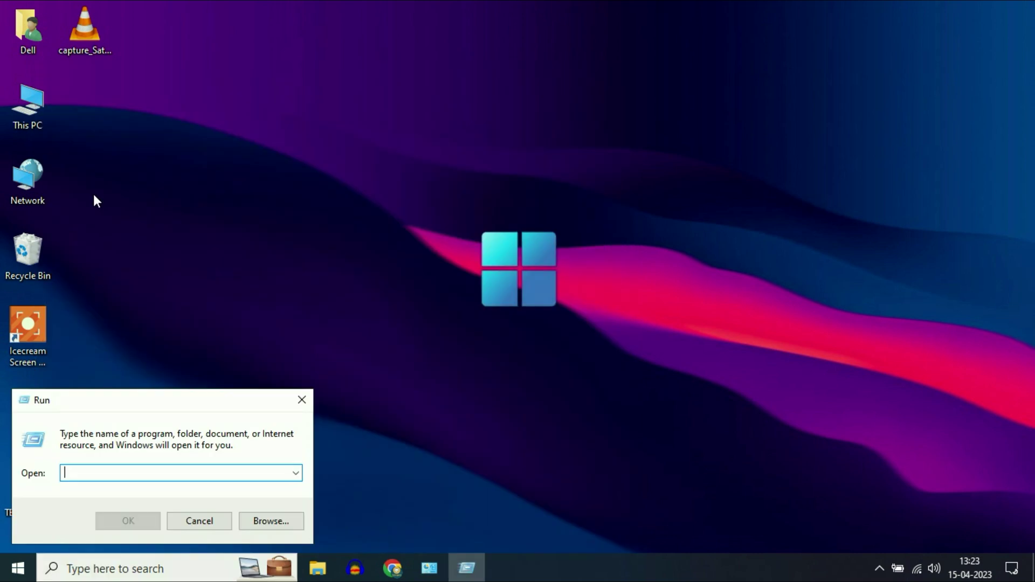
{"action": "left_click_drag", "start_coordinate": [167, 402], "coordinate": [576, 234]}
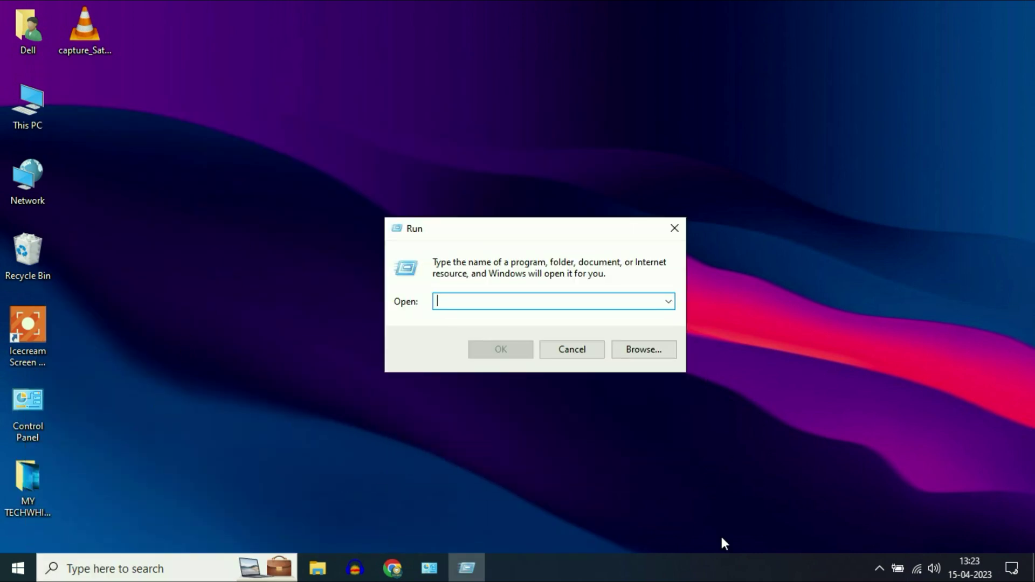
{"action": "type", "text": "%temp%"}
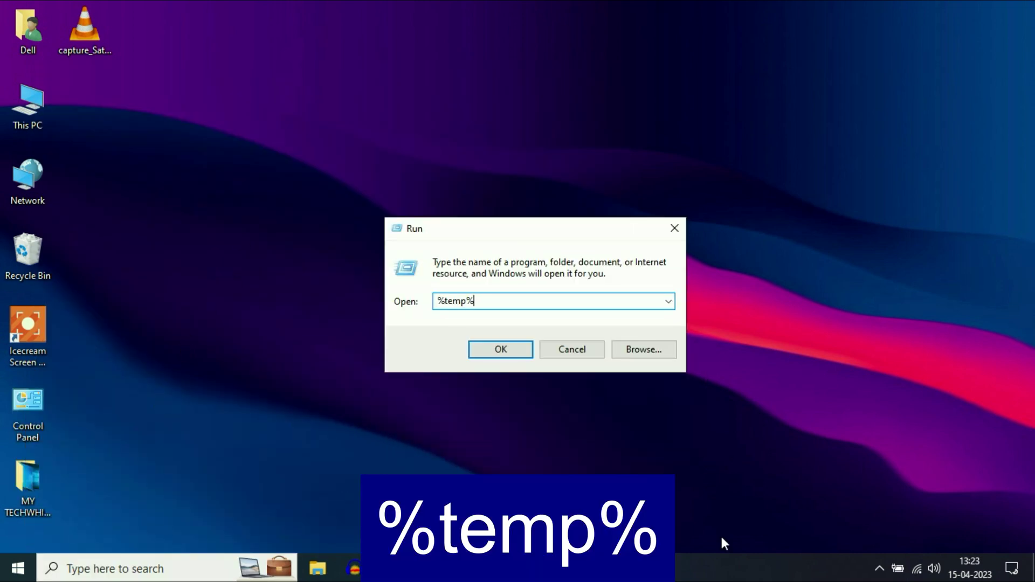
{"action": "key", "text": "Return"}
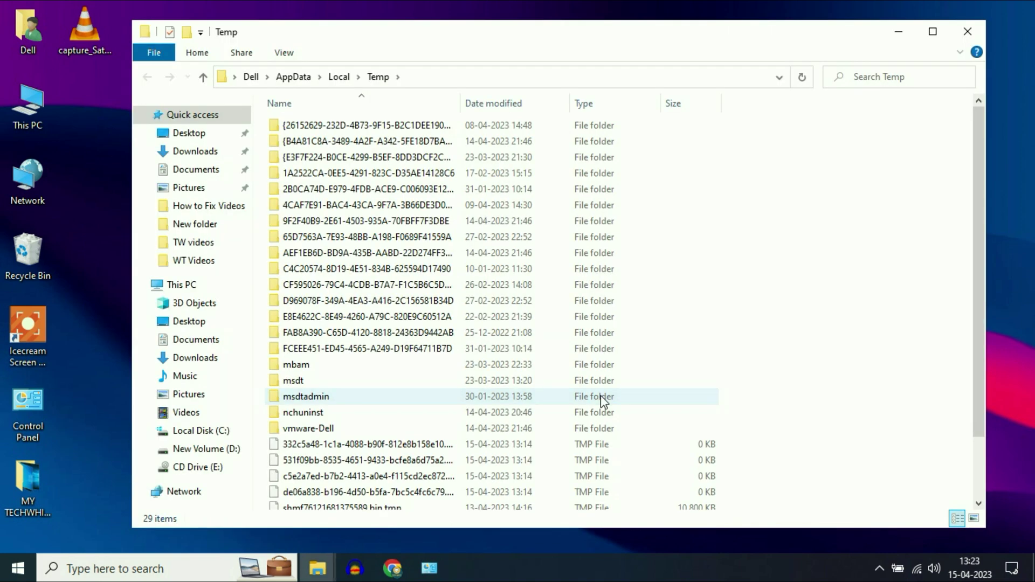
Step: Permanently delete everything in the user's Temp folder, skip all files that are in use, and close the folder
{"action": "key", "text": "ctrl+a"}
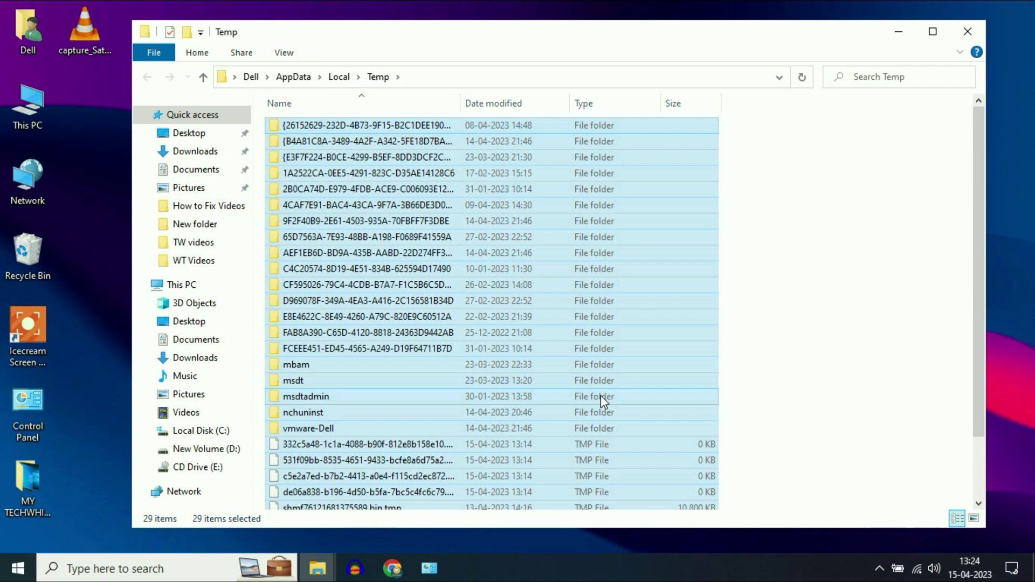
{"action": "key", "text": "shift+Delete"}
{"action": "key", "text": "Return"}
{"action": "left_click", "coordinate": [470, 189]}
{"action": "left_click", "coordinate": [481, 210]}
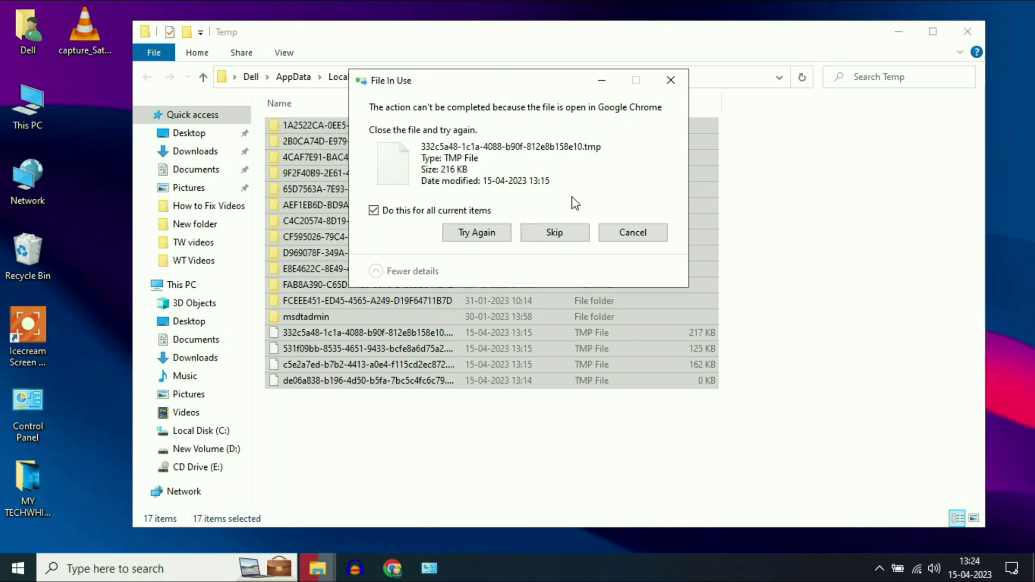
{"action": "left_click", "coordinate": [551, 237]}
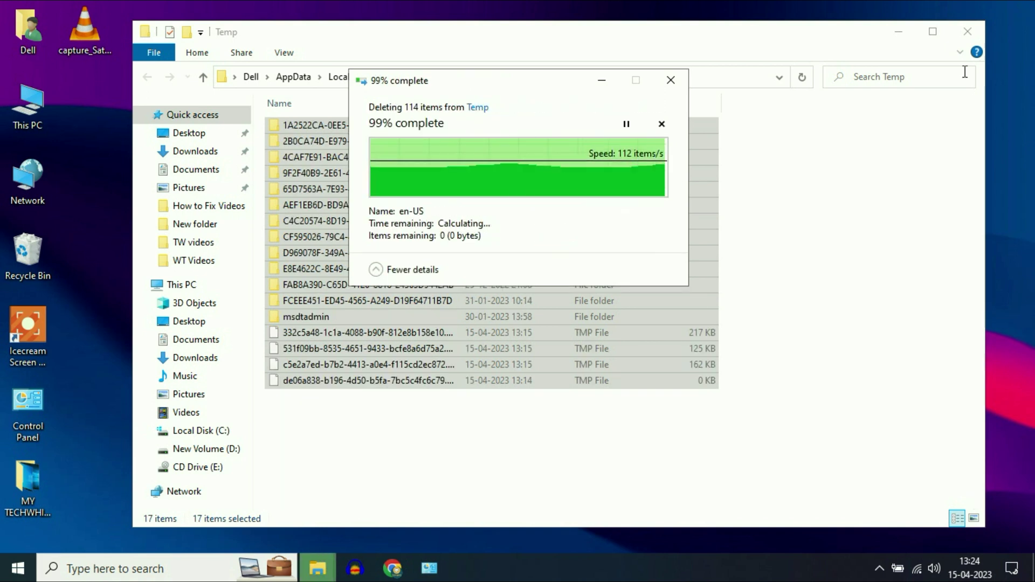
{"action": "left_click", "coordinate": [968, 34]}
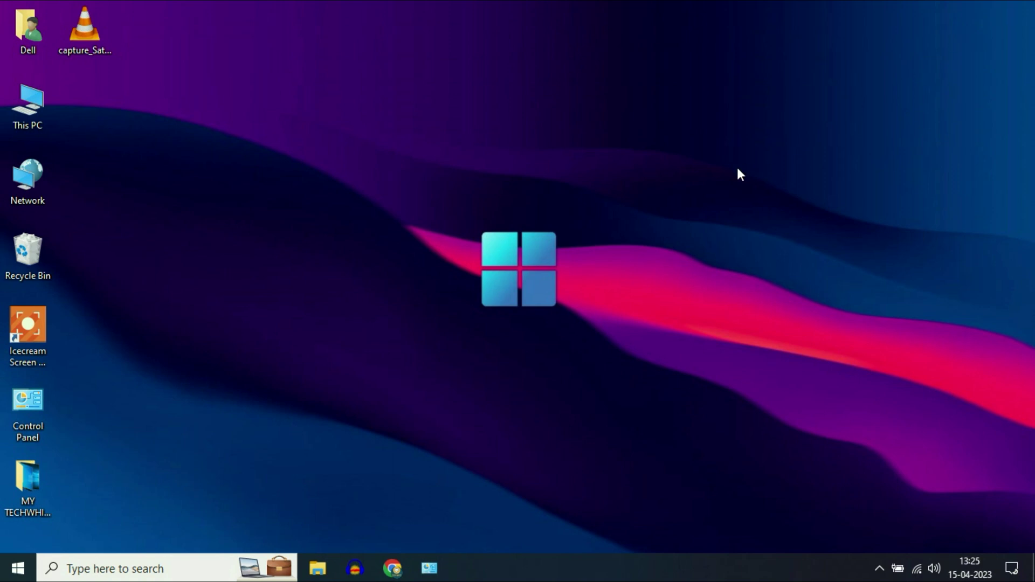
Step: Open the Windows Temp folder by running temp from the Run dialog
{"action": "key", "text": "super+r"}
{"action": "left_click_drag", "start_coordinate": [238, 404], "coordinate": [632, 257]}
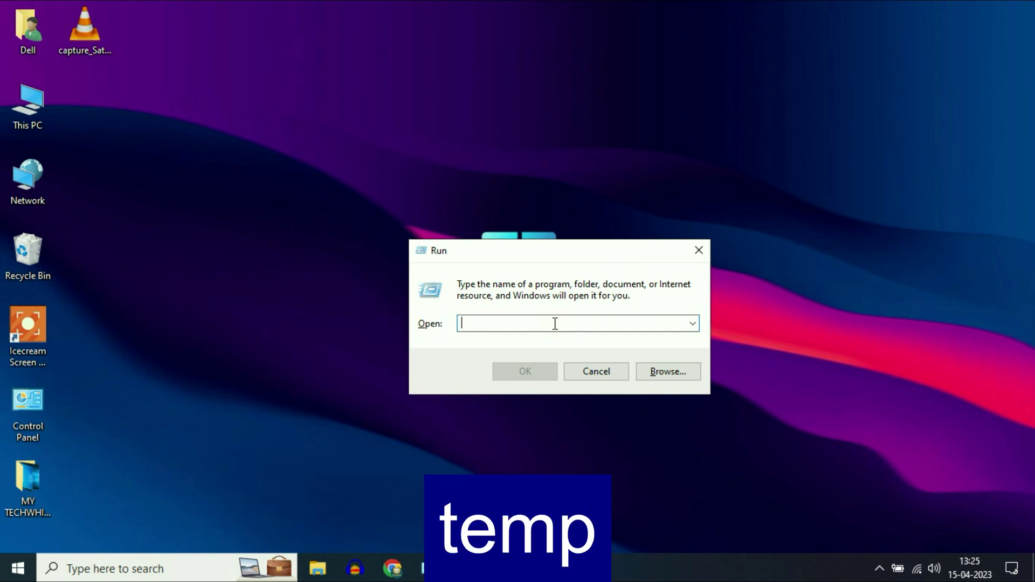
{"action": "type", "text": "temp"}
{"action": "key", "text": "Return"}
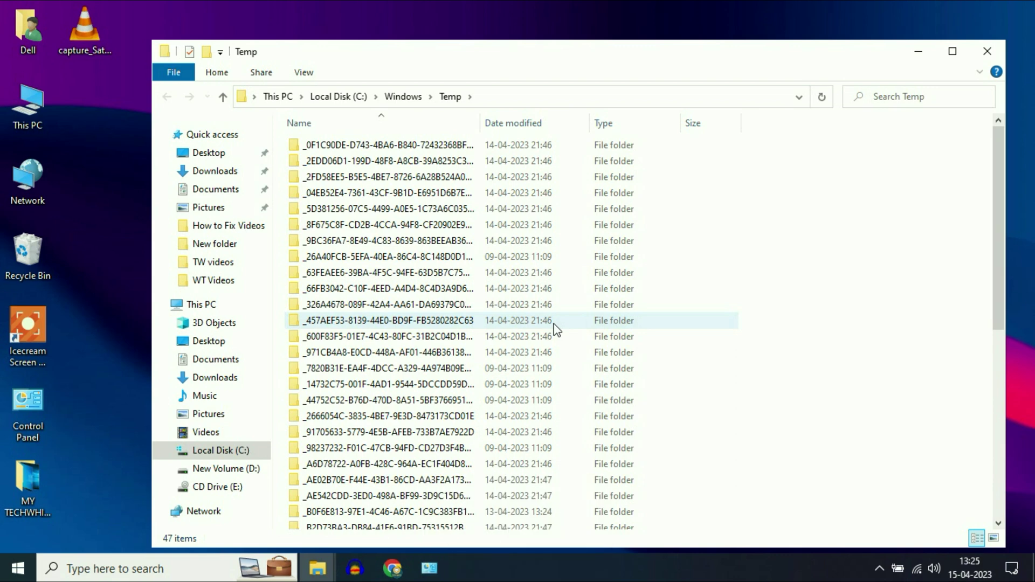
Step: Permanently delete all items in the Windows Temp folder, apply the same choice to all prompted items, and close the folder
{"action": "key", "text": "ctrl+a"}
{"action": "key", "text": "shift+Delete"}
{"action": "key", "text": "Return"}
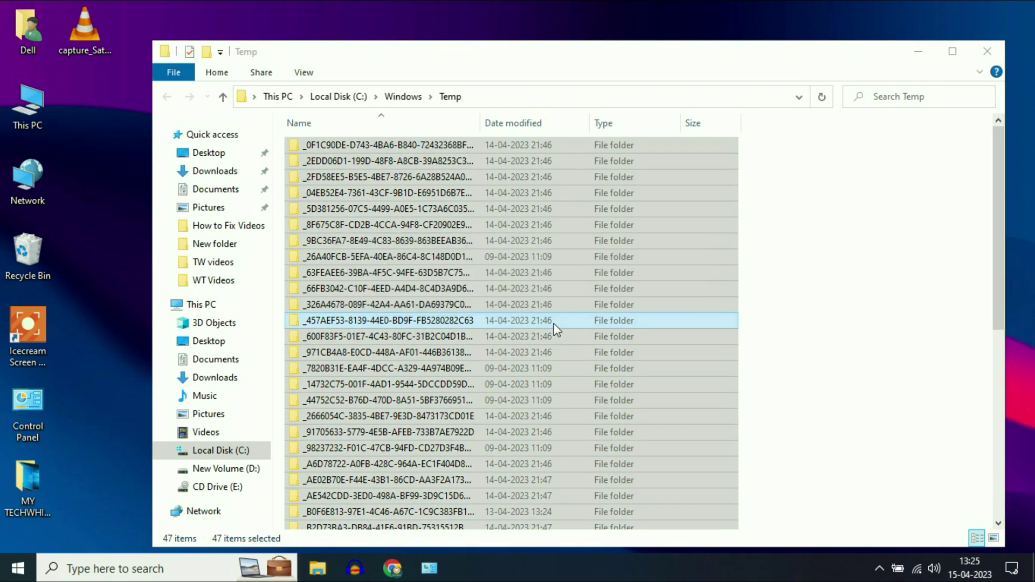
{"action": "left_click", "coordinate": [468, 195]}
{"action": "left_click", "coordinate": [463, 211]}
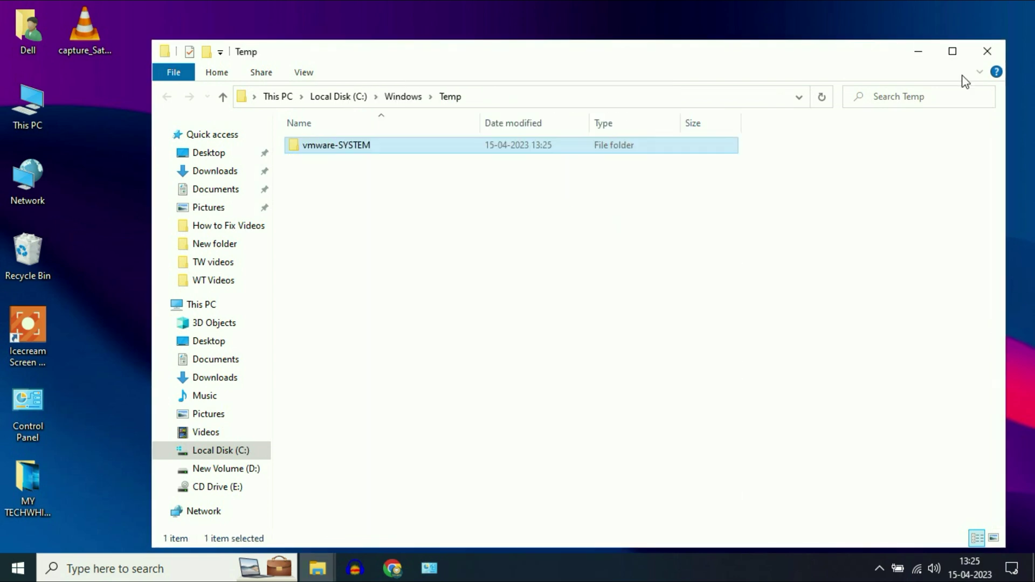
{"action": "left_click", "coordinate": [989, 49]}
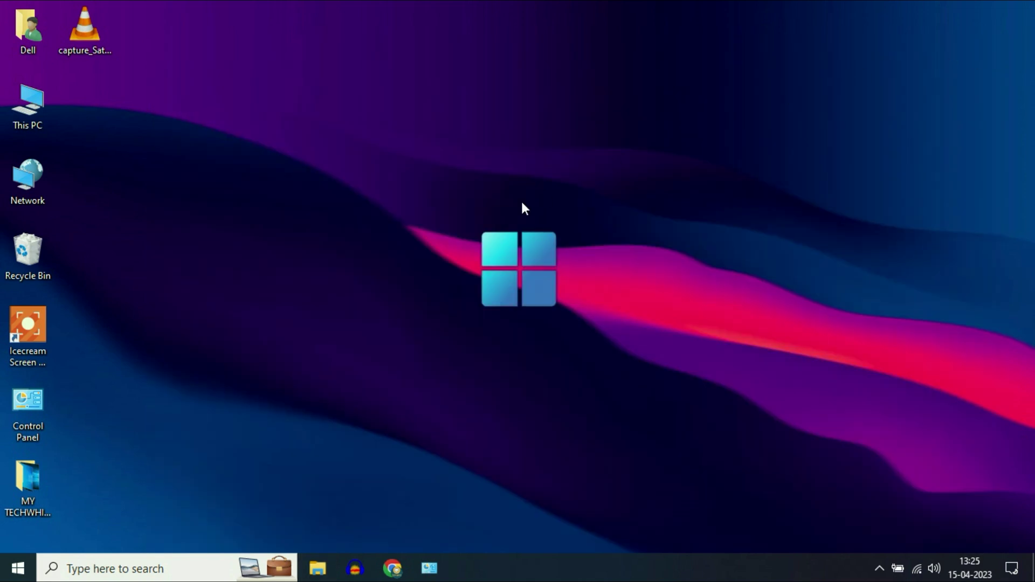
Step: Open the Windows Prefetch folder by running prefetch from the Run dialog
{"action": "key", "text": "super+r"}
{"action": "left_click_drag", "start_coordinate": [235, 403], "coordinate": [656, 245]}
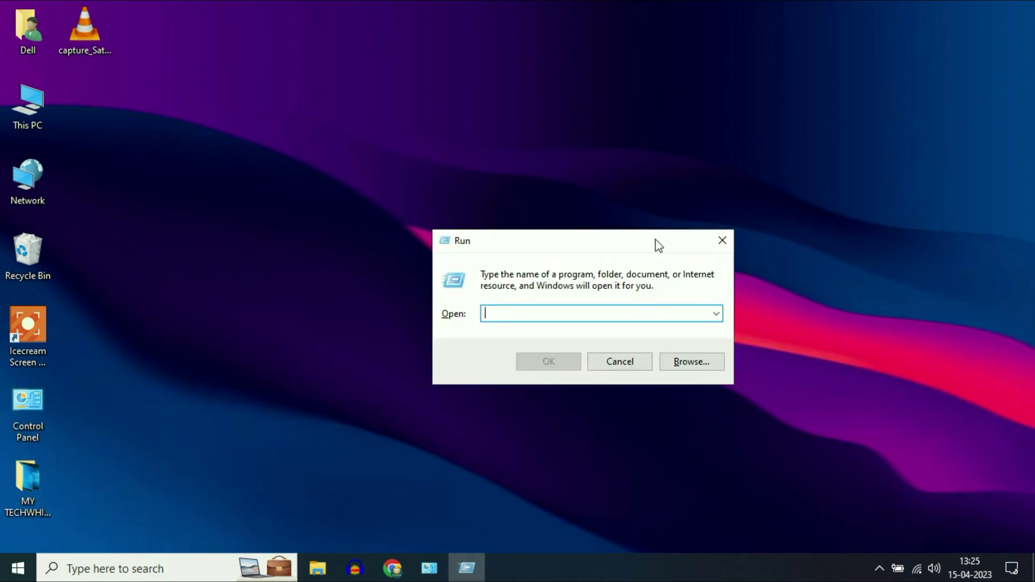
{"action": "type", "text": "prefetch"}
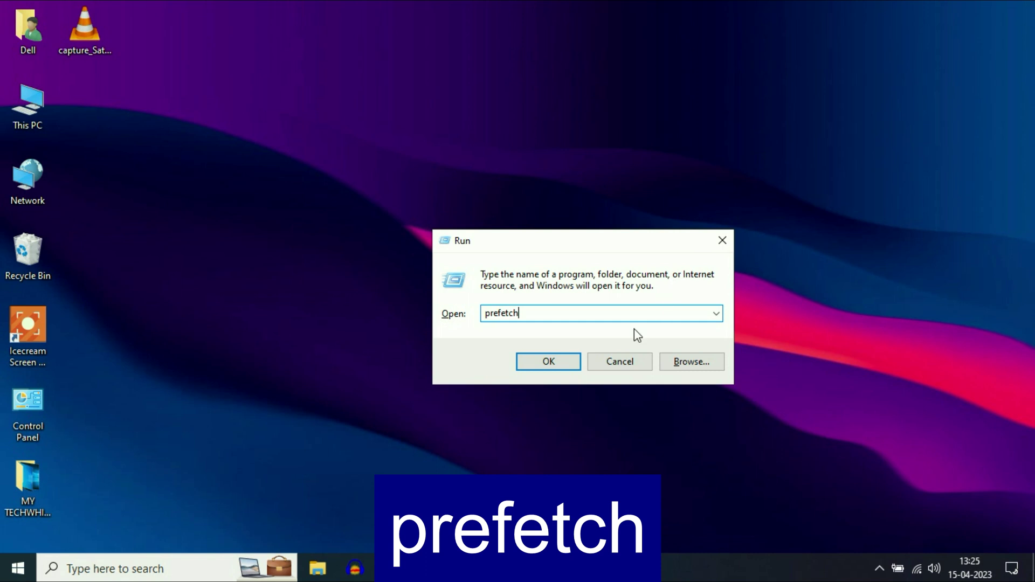
{"action": "left_click", "coordinate": [572, 372]}
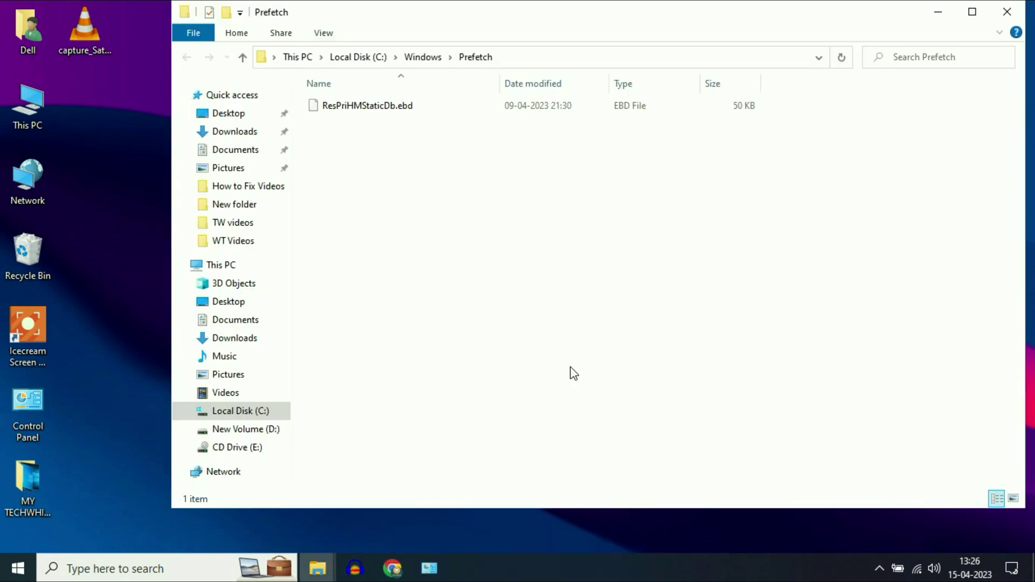
Step: Permanently delete the contents of the Prefetch folder and close it
{"action": "key", "text": "shift+Delete"}
{"action": "key", "text": "Return"}
{"action": "left_click", "coordinate": [1007, 11]}
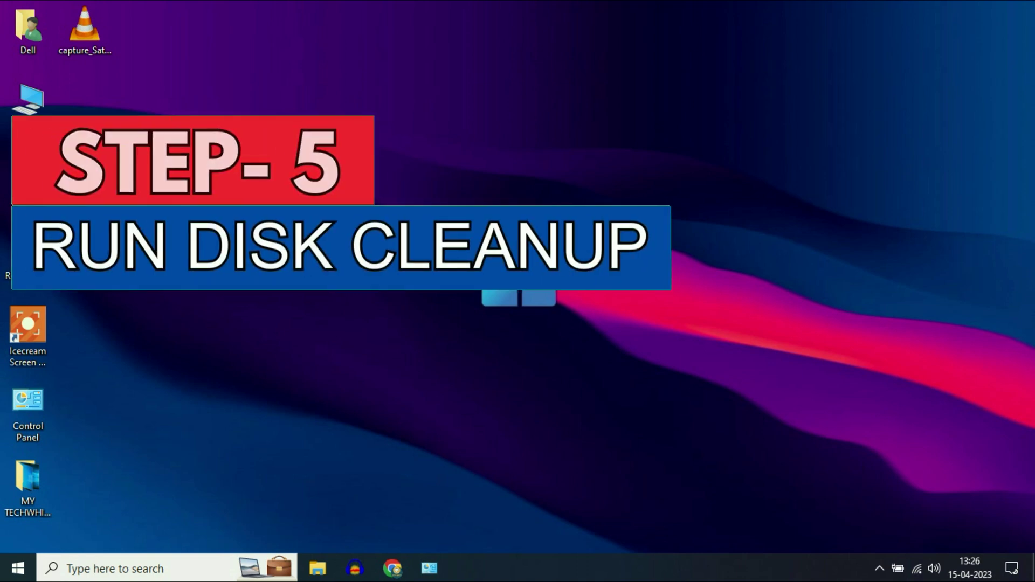
Step: Search Windows for disk and open the Disk Cleanup app
{"action": "left_click", "coordinate": [152, 577]}
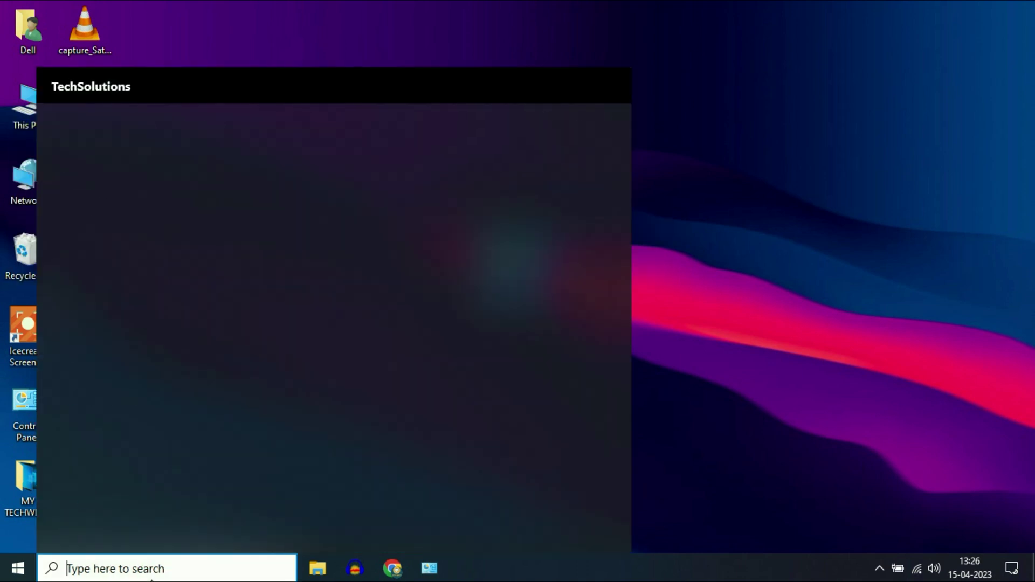
{"action": "type", "text": "disk"}
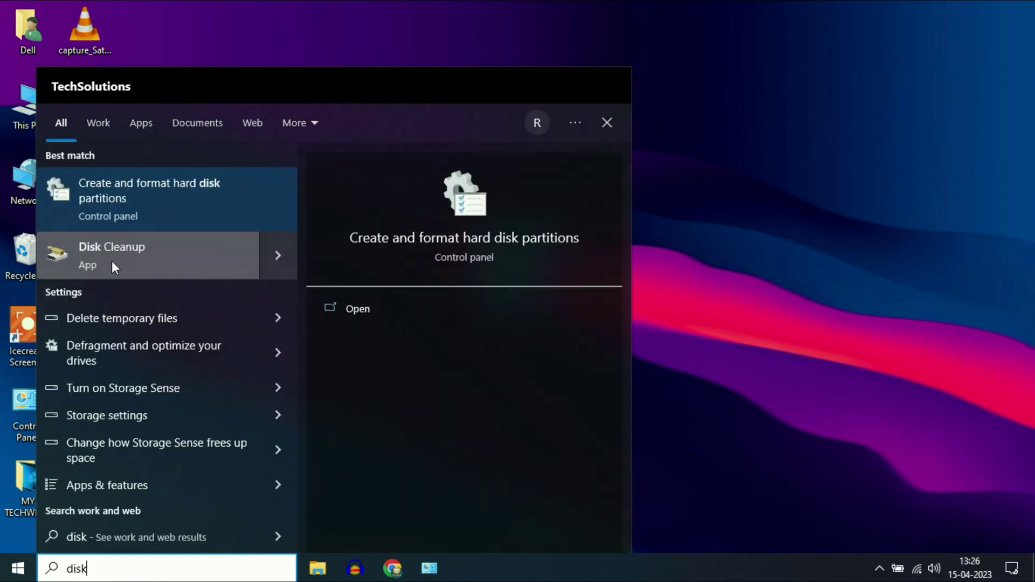
{"action": "left_click", "coordinate": [112, 261]}
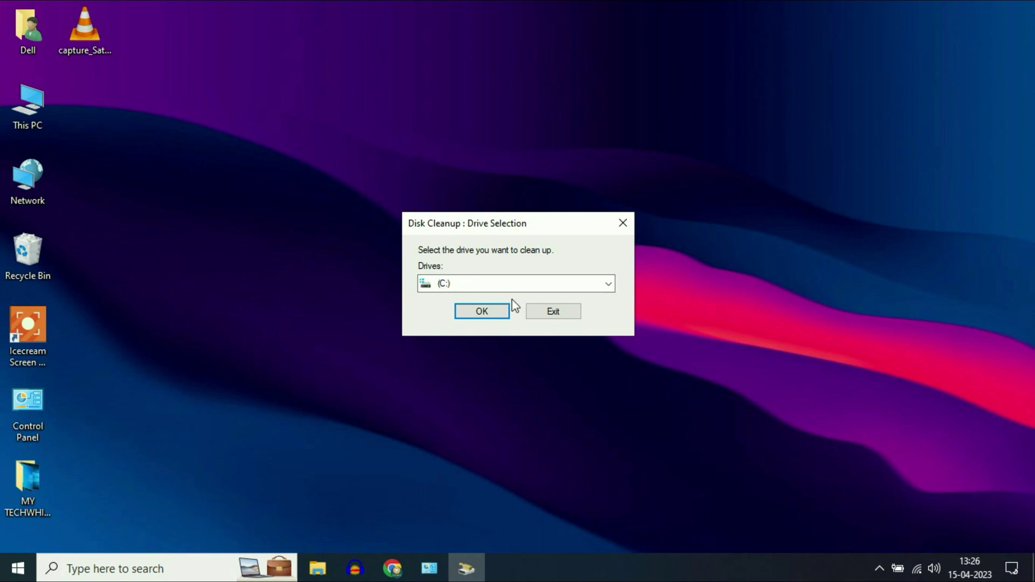
Step: Run Disk Cleanup on drive C:, keeping the listed file categories checked, and permanently delete those files
{"action": "left_click", "coordinate": [496, 314]}
{"action": "left_click_drag", "start_coordinate": [143, 40], "coordinate": [464, 93]}
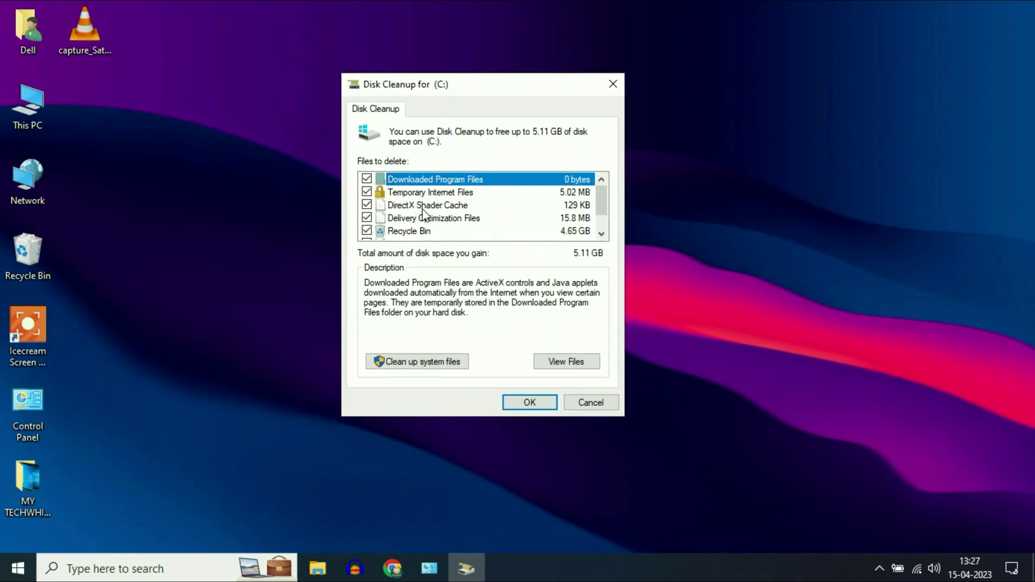
{"action": "scroll", "coordinate": [399, 213], "scroll_direction": "down", "scroll_amount": 1}
{"action": "scroll", "coordinate": [399, 213], "scroll_direction": "up", "scroll_amount": 1}
{"action": "left_click", "coordinate": [540, 399]}
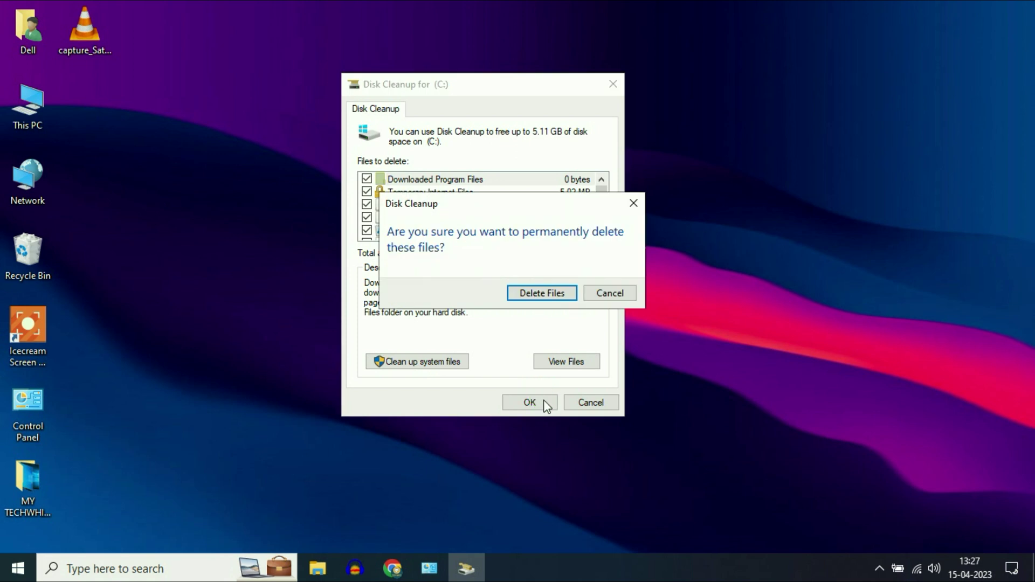
{"action": "left_click", "coordinate": [551, 295]}
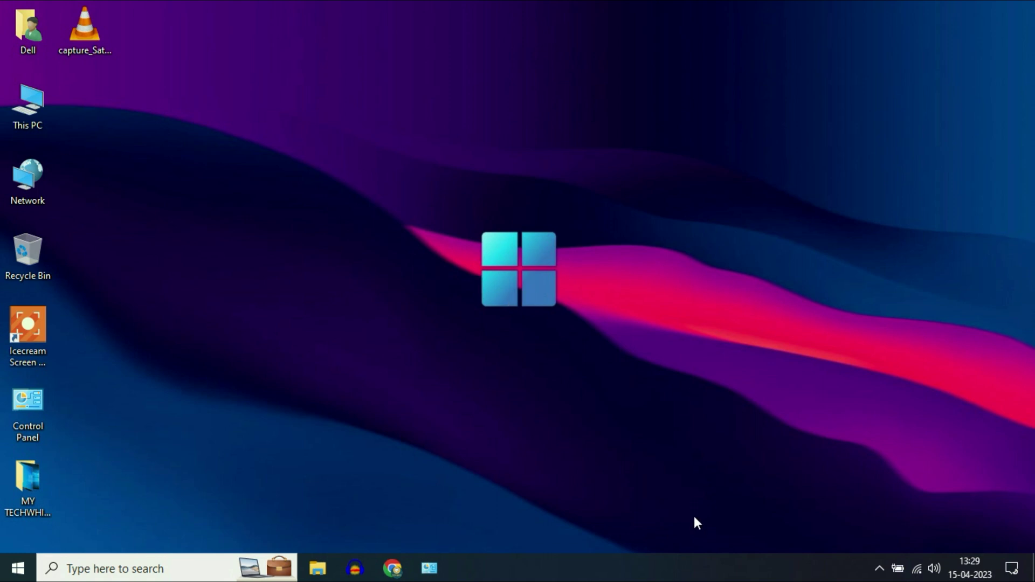
Step: Open Task Manager, examine the running processes and their CPU, memory and disk usage, and close it
{"action": "right_click", "coordinate": [662, 566]}
{"action": "left_click", "coordinate": [707, 490]}
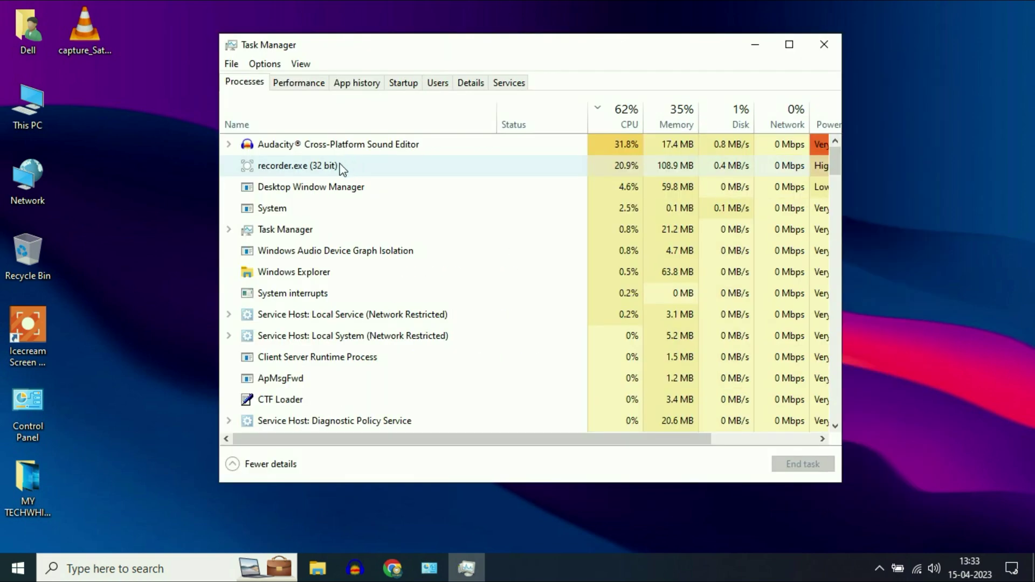
{"action": "scroll", "coordinate": [330, 178], "scroll_direction": "down", "scroll_amount": 2}
{"action": "scroll", "coordinate": [326, 259], "scroll_direction": "down", "scroll_amount": 2}
{"action": "scroll", "coordinate": [323, 296], "scroll_direction": "up", "scroll_amount": 5}
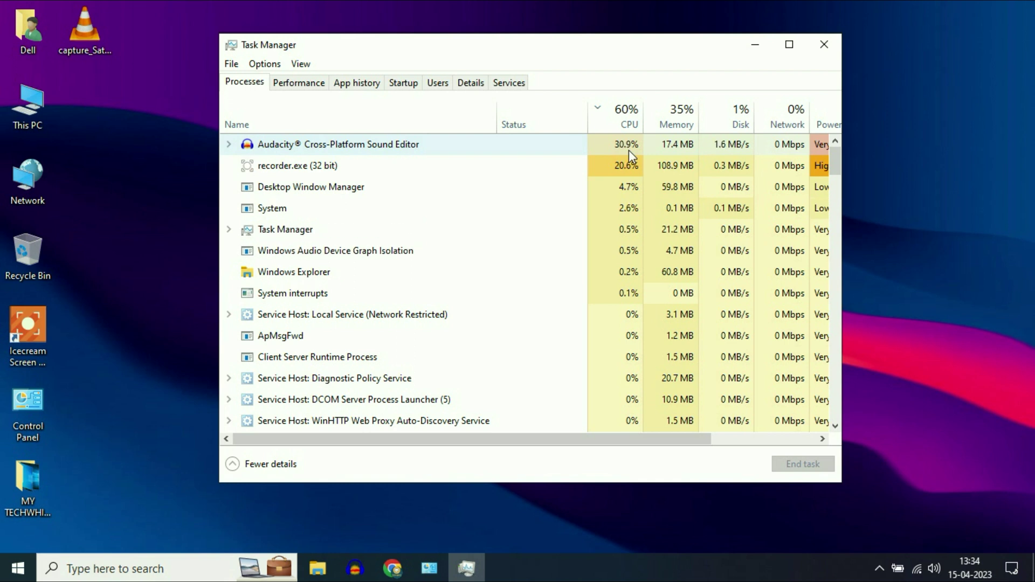
{"action": "left_click", "coordinate": [831, 47]}
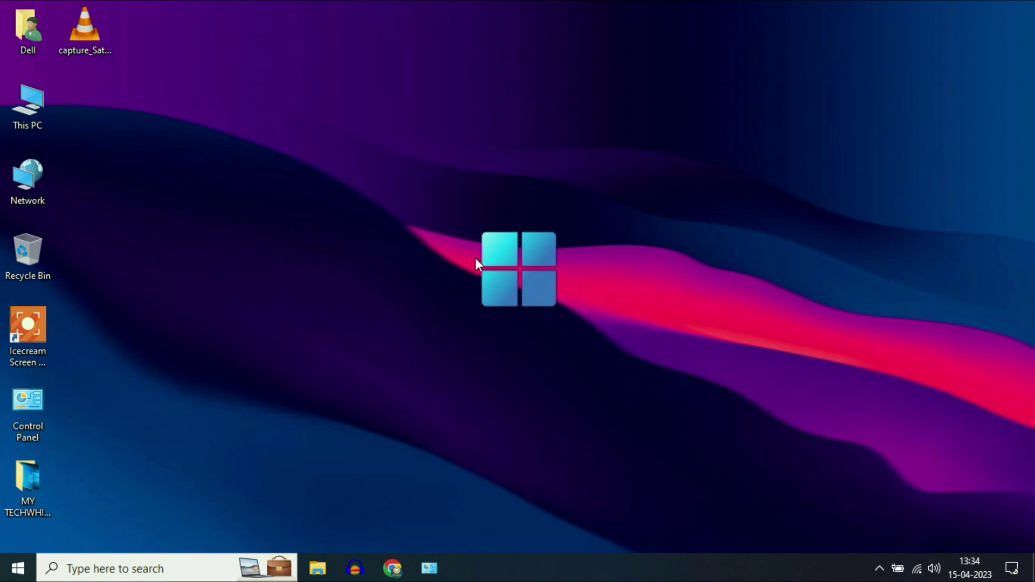